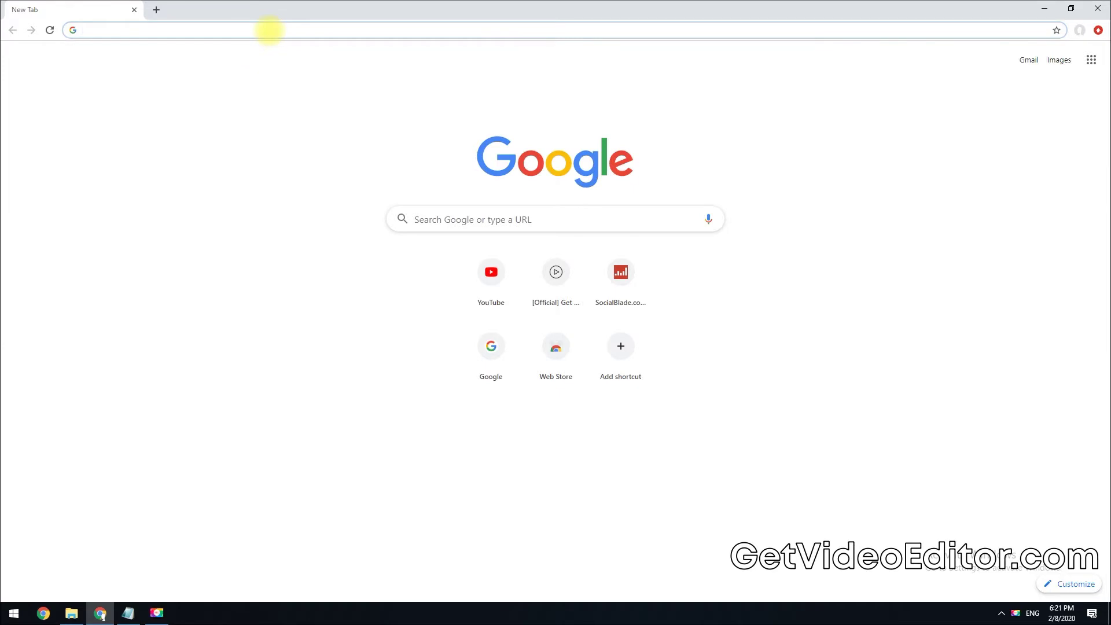
Step: Enter youtube.com in the address bar of a new browser tab
type("youtube.com")
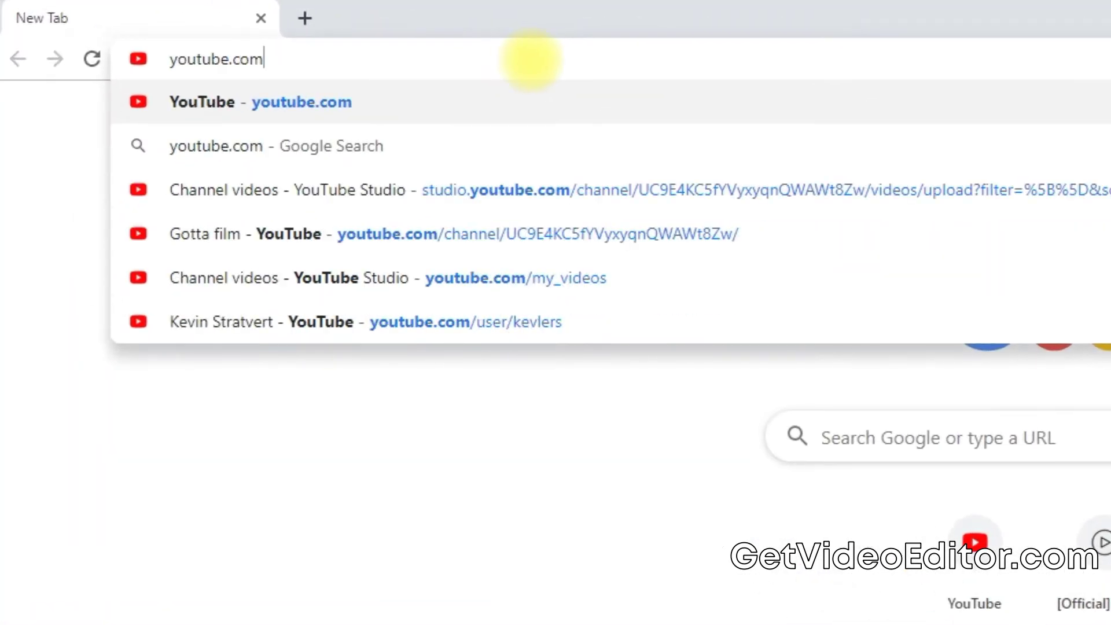
Step: Load the YouTube home page and open the Create menu
key("Return")
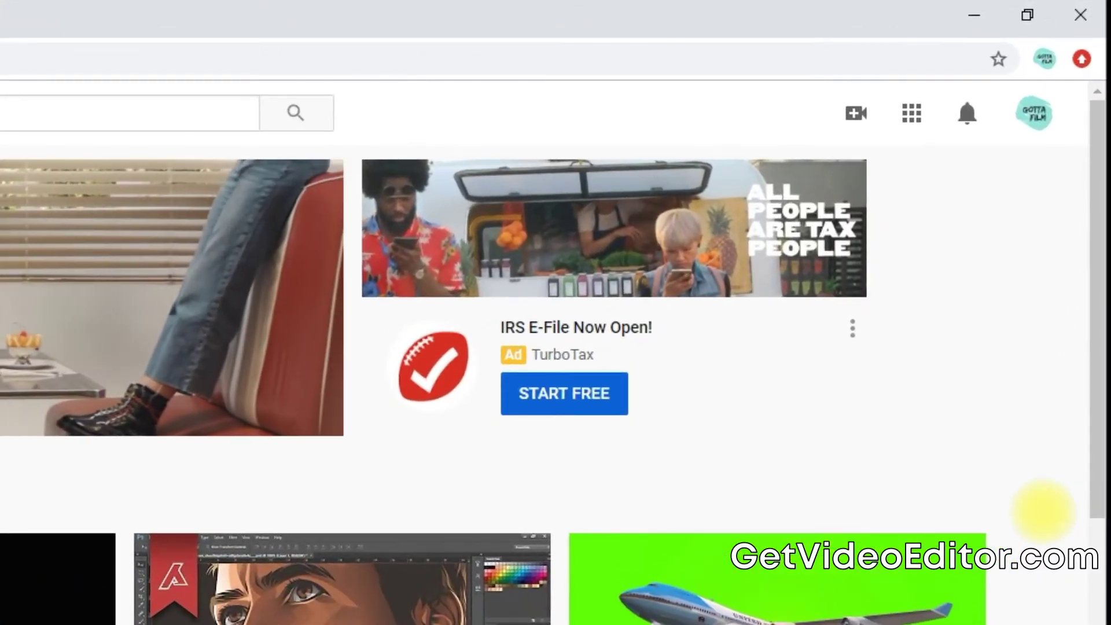
left_click(856, 113)
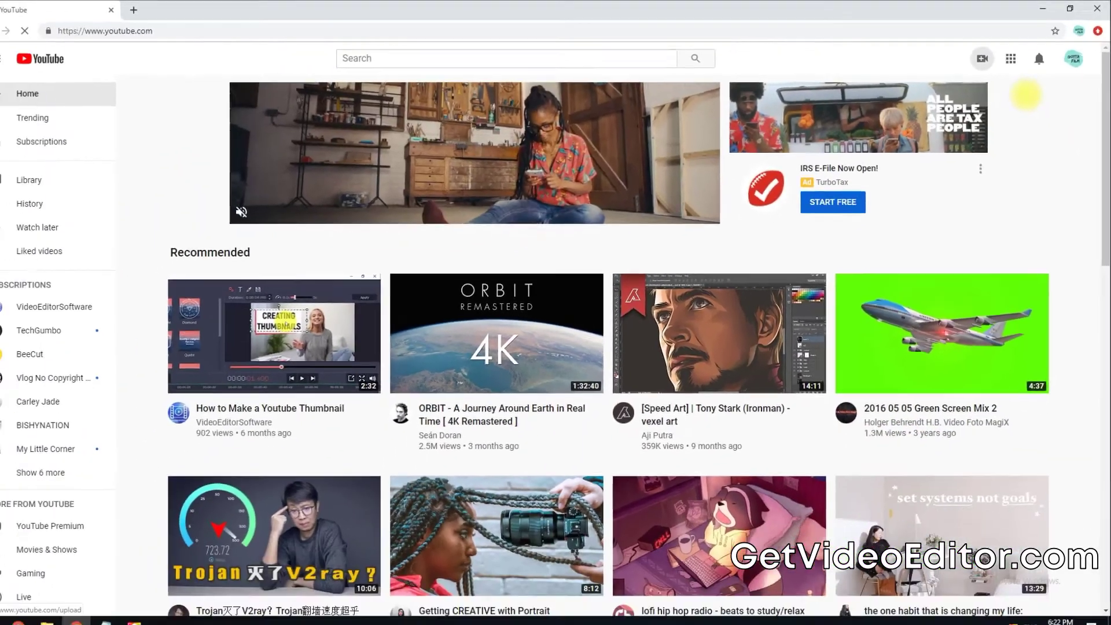
Step: Upload Moving Faces.mp4 by dragging it from the Demo folder onto the upload area
left_click(964, 150)
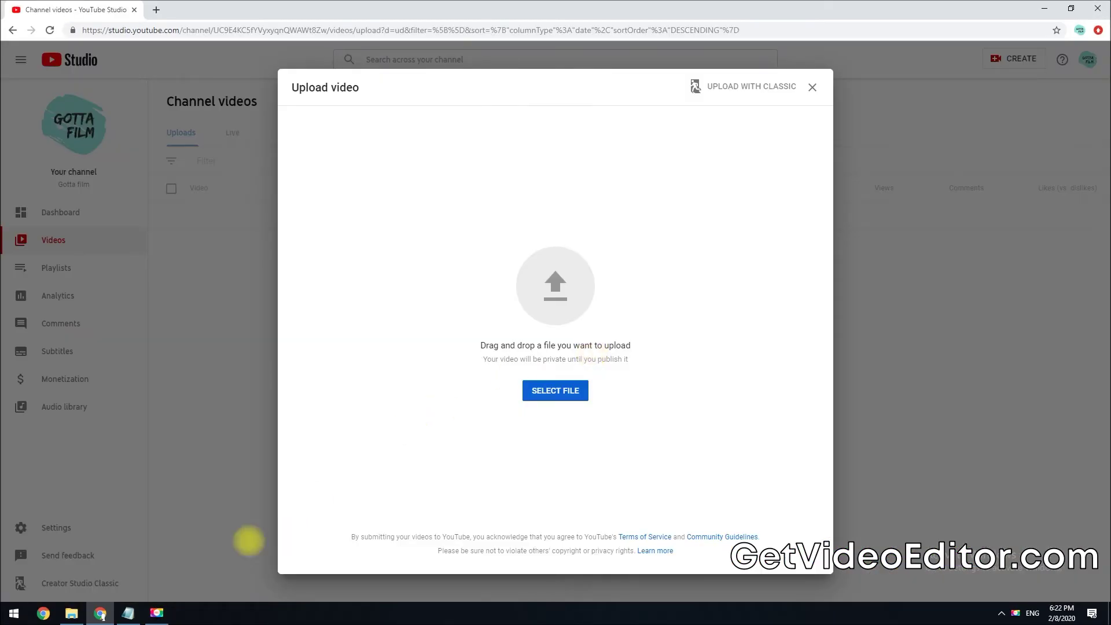
left_click(71, 613)
double_click(179, 12)
left_click_drag(609, 70, 893, 68)
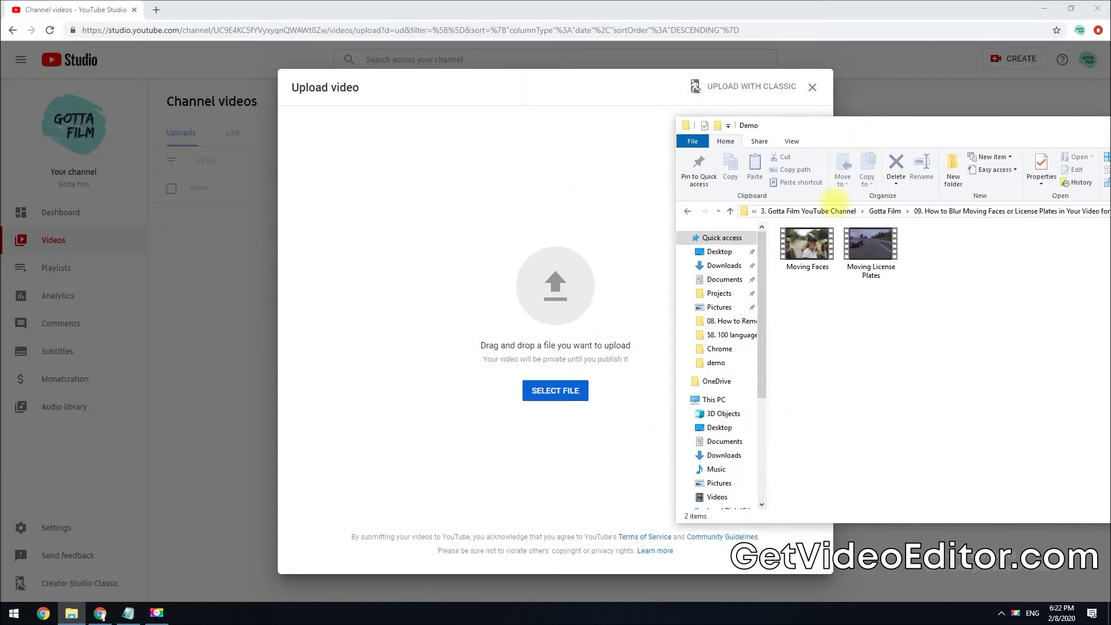
left_click_drag(806, 243, 555, 289)
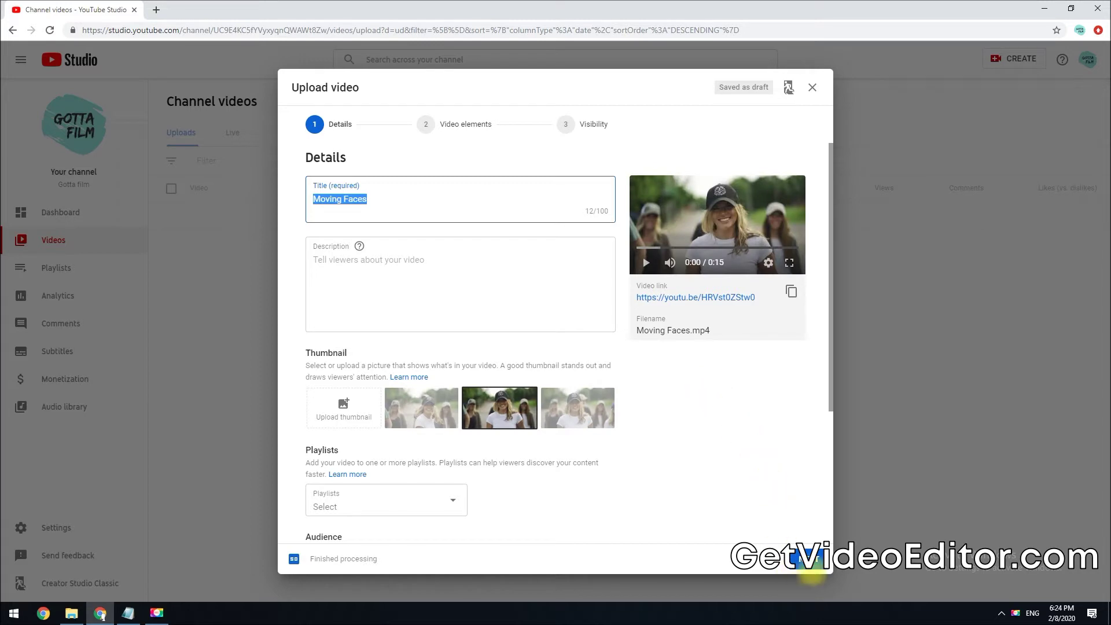
Step: Skip past the details, set Moving Faces to Private, and finish the upload
left_click(809, 559)
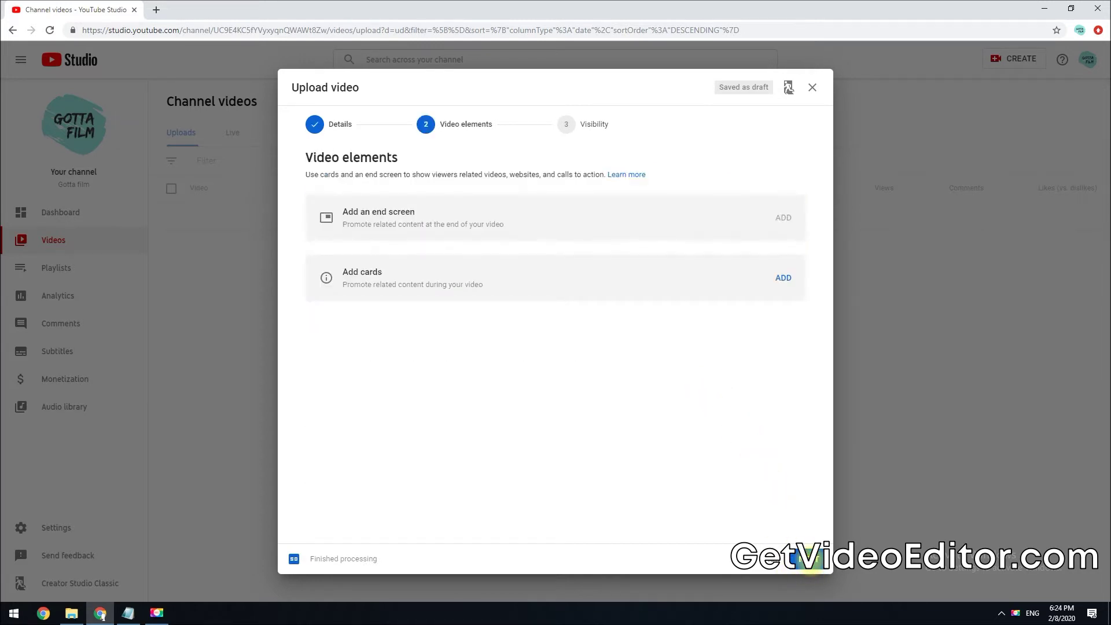
left_click(809, 559)
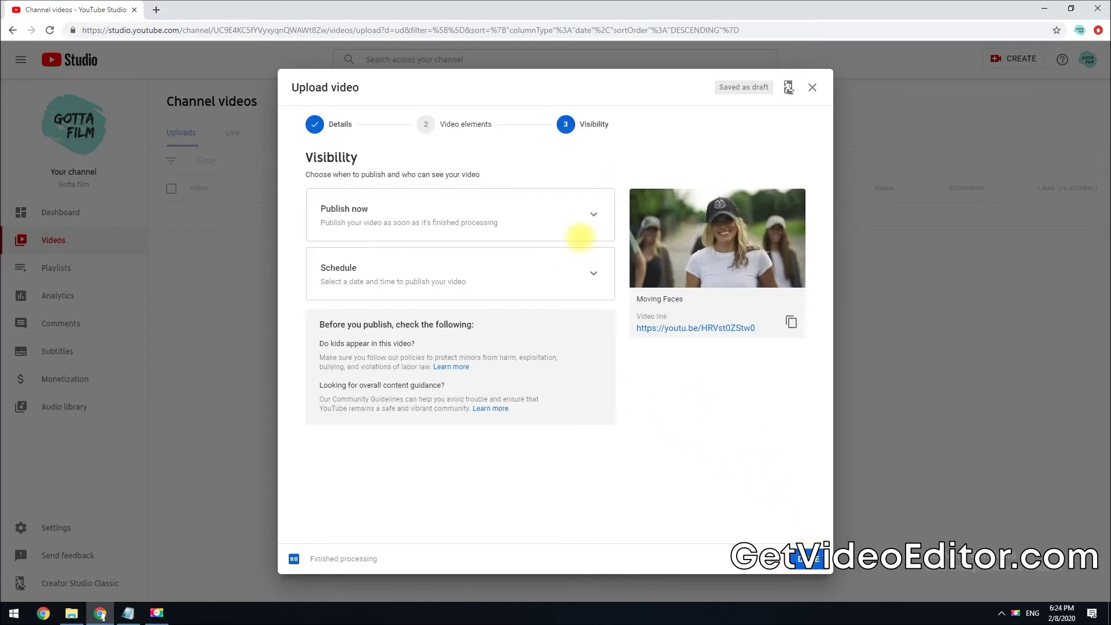
left_click(592, 214)
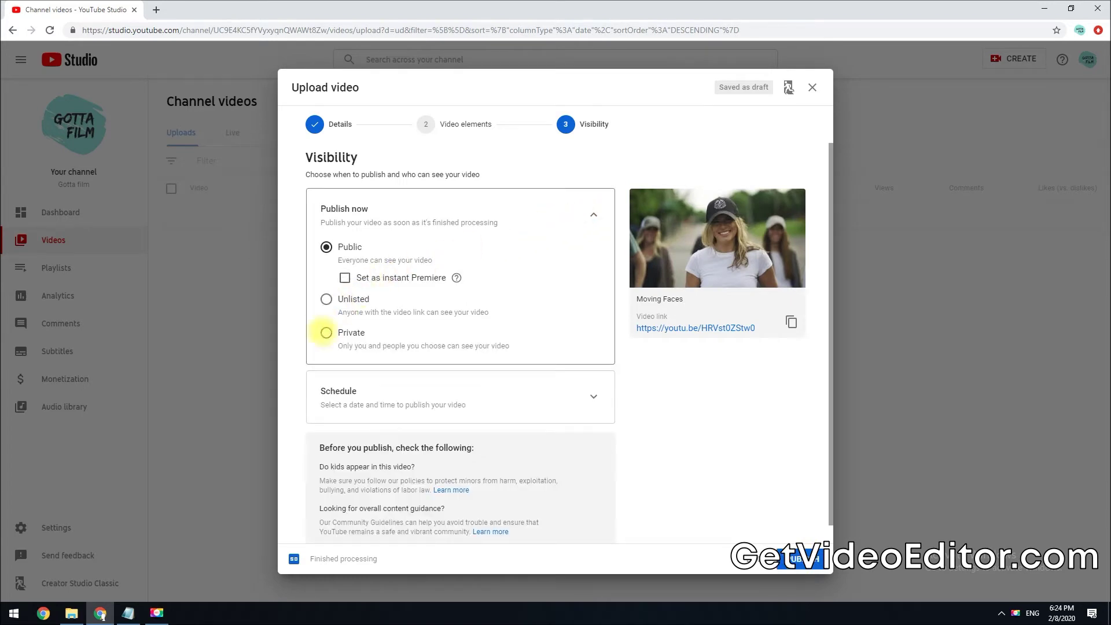
left_click(326, 332)
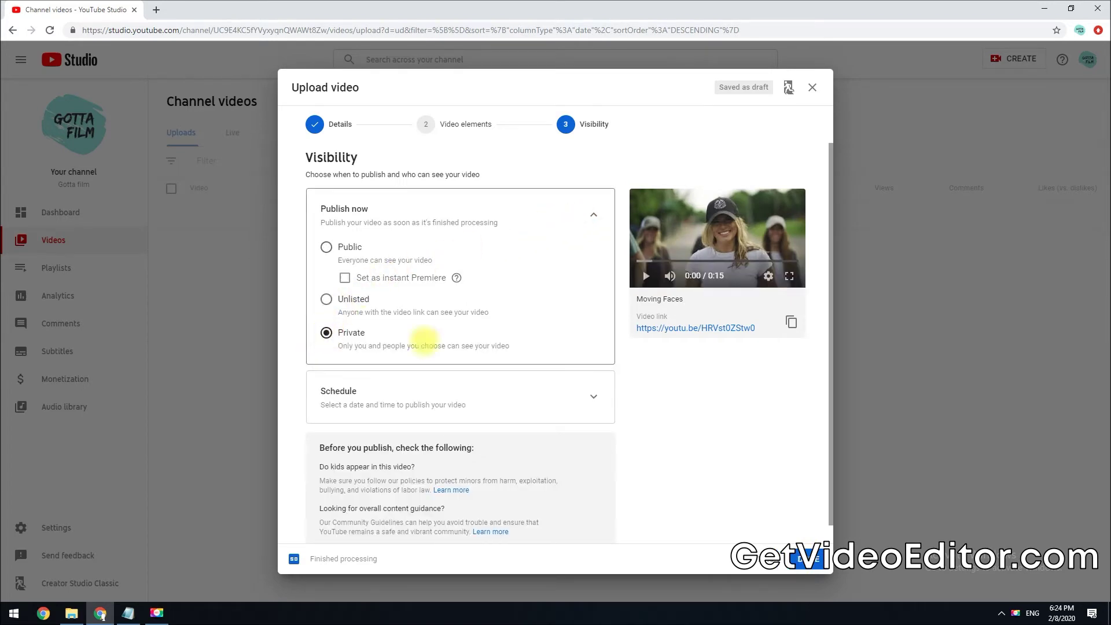
left_click(807, 558)
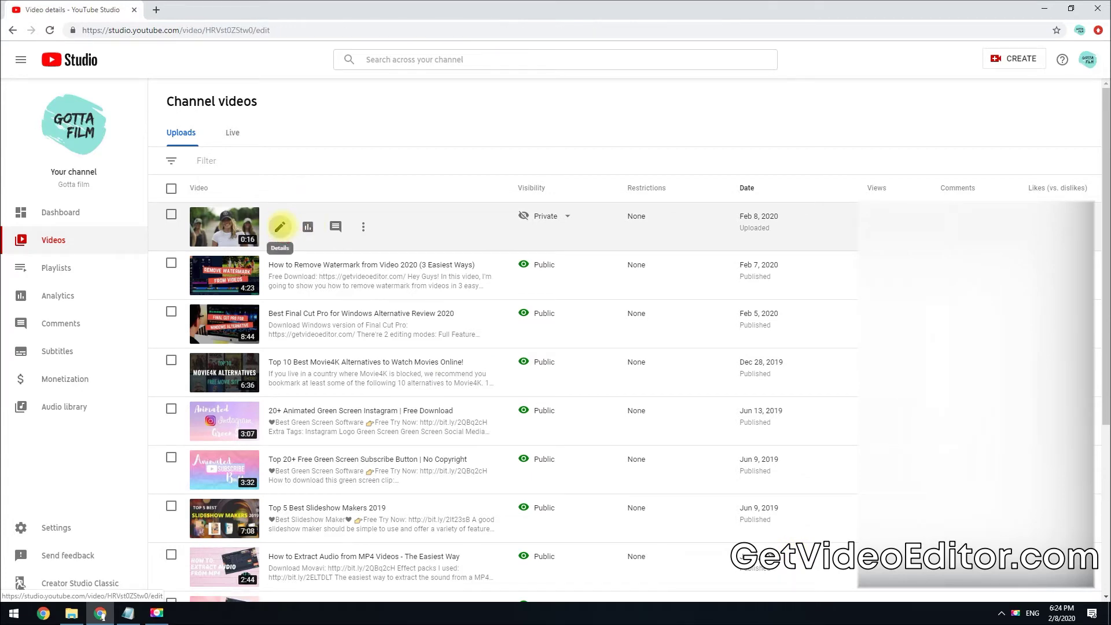
Step: Open Moving Faces from its details page in the video editor and start adding a blur
left_click(279, 227)
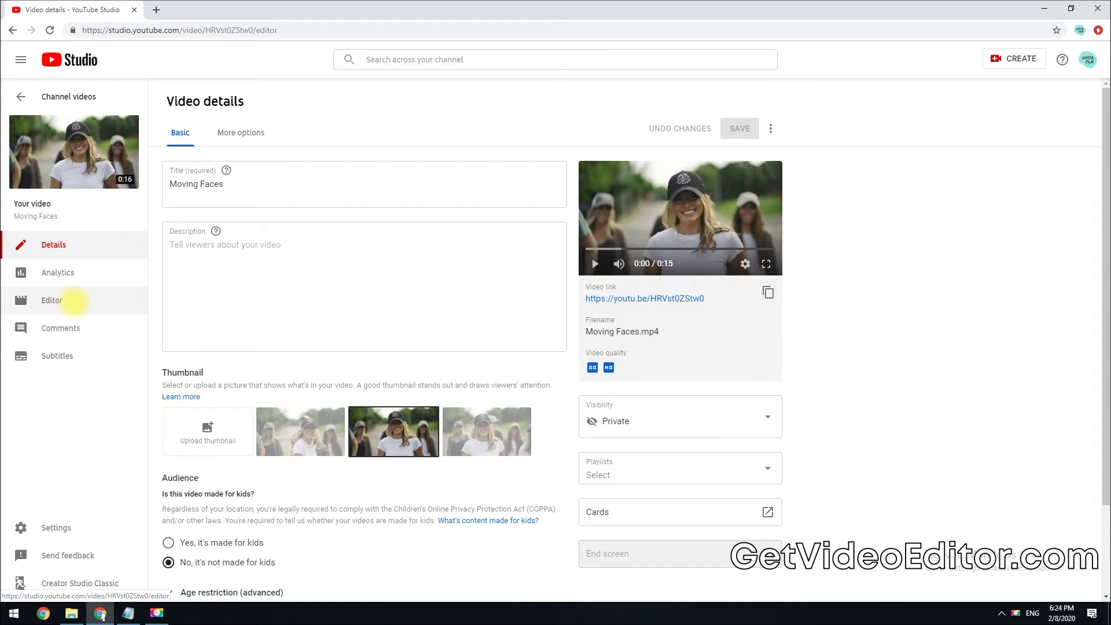
left_click(52, 300)
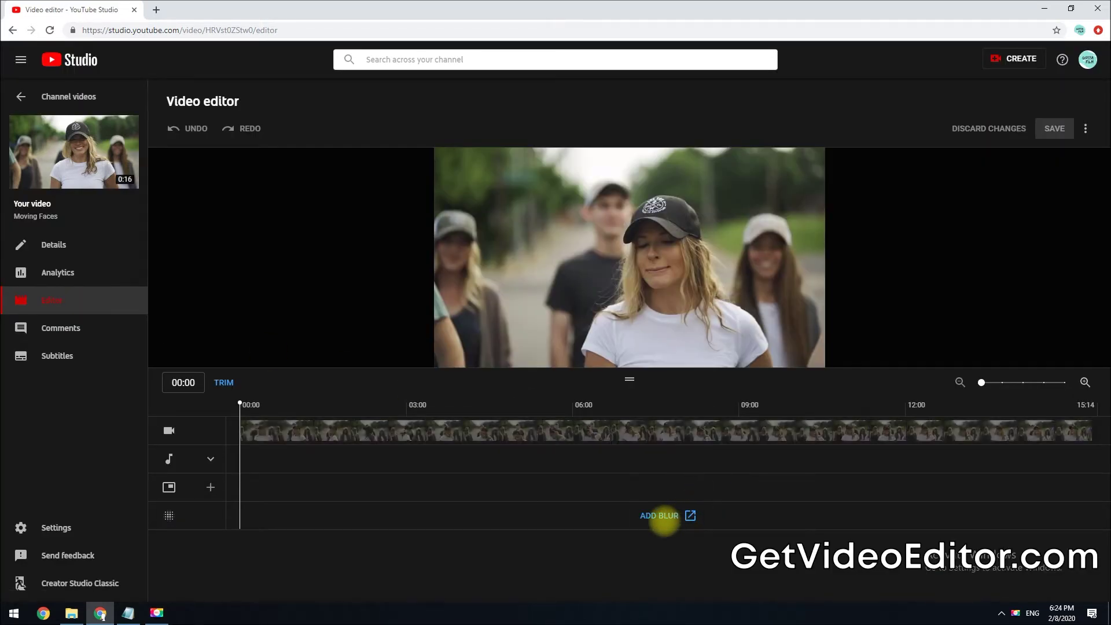
left_click(660, 516)
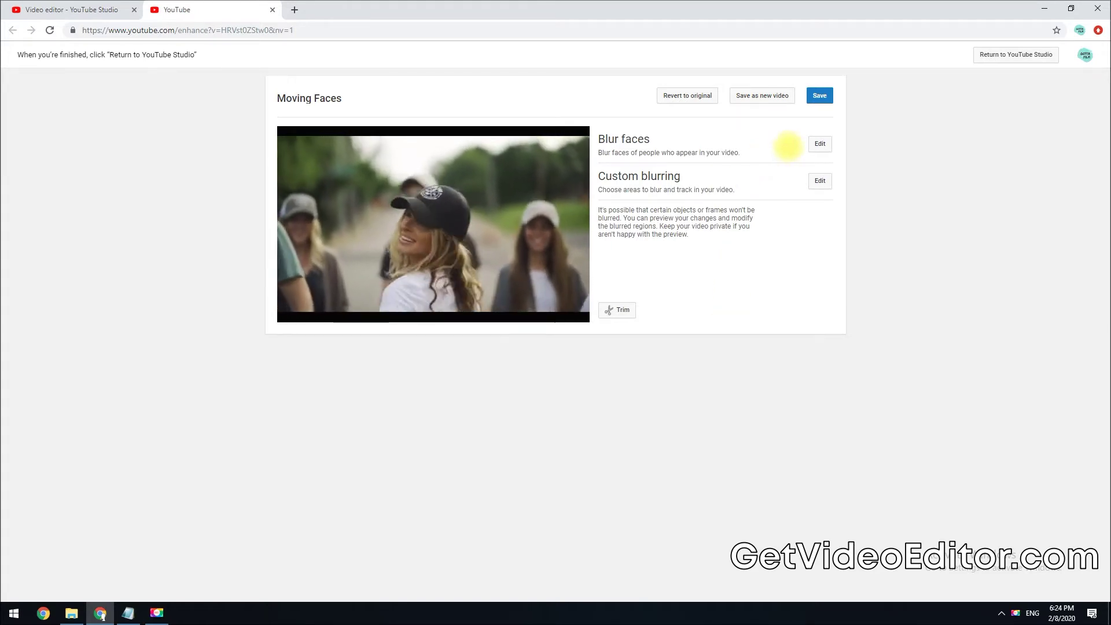
Step: Open the Blur faces editor to detect faces in Moving Faces
left_click(820, 144)
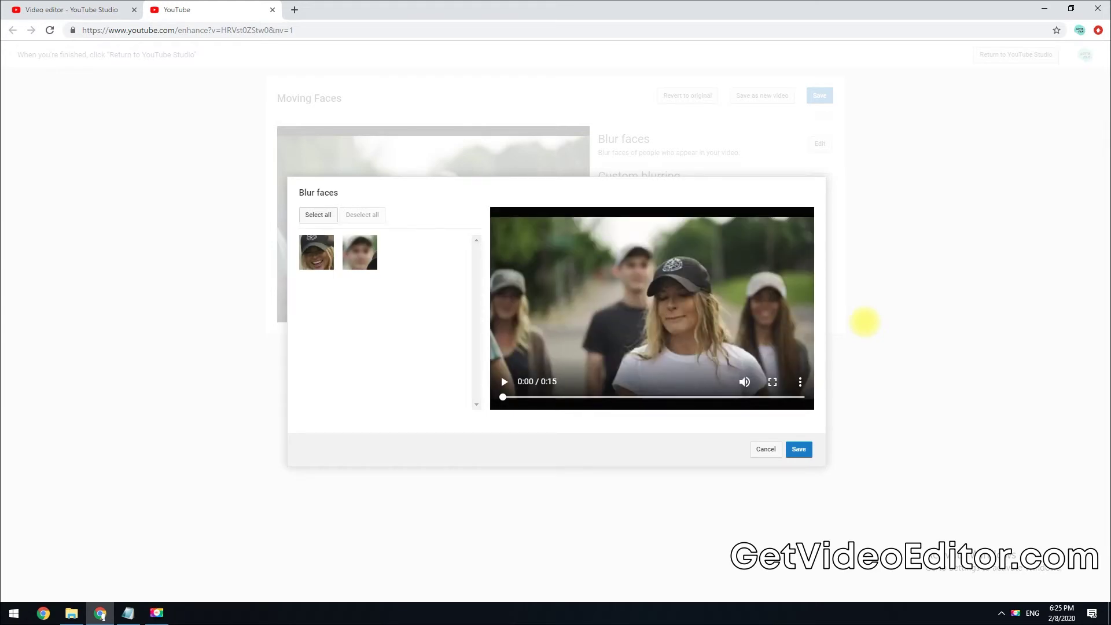
Step: Blur only the central woman's face, preview the result, and save it
left_click(316, 252)
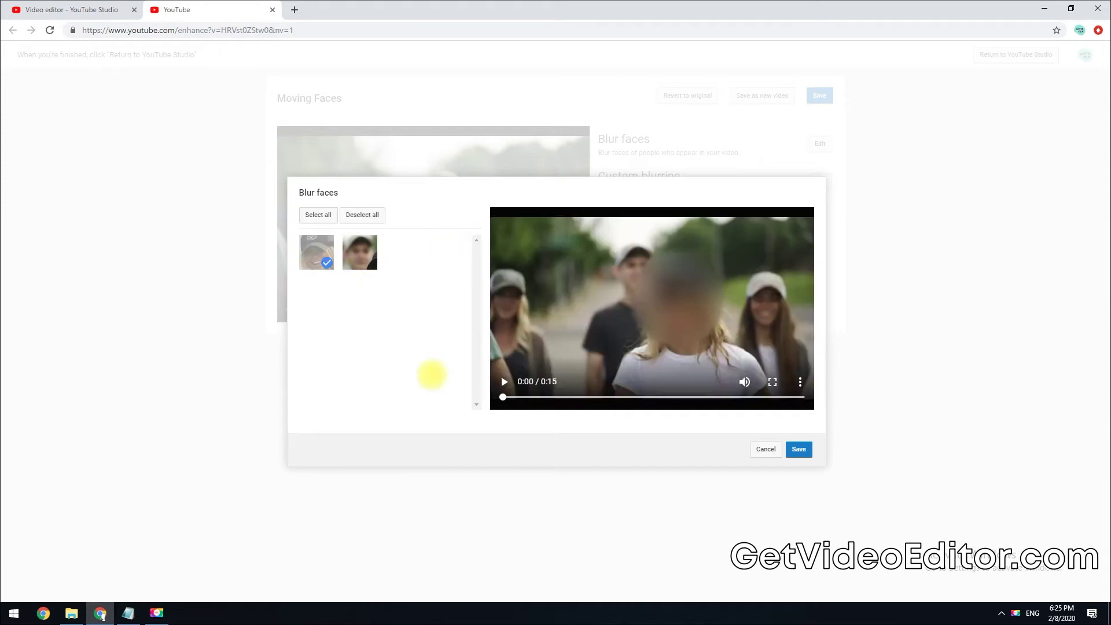
left_click(504, 381)
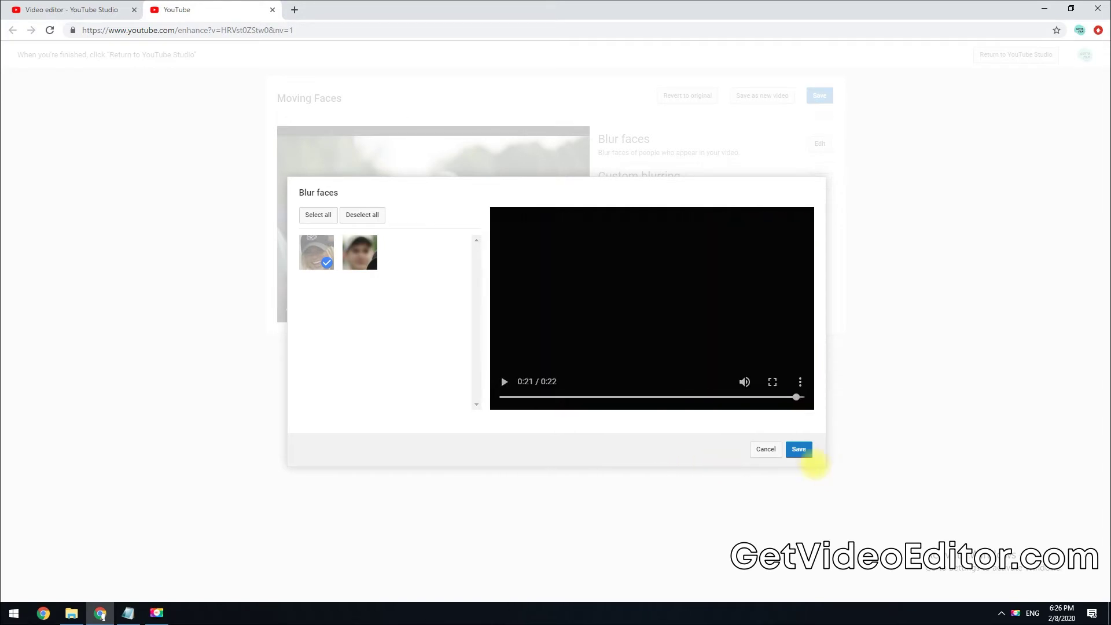
left_click(799, 450)
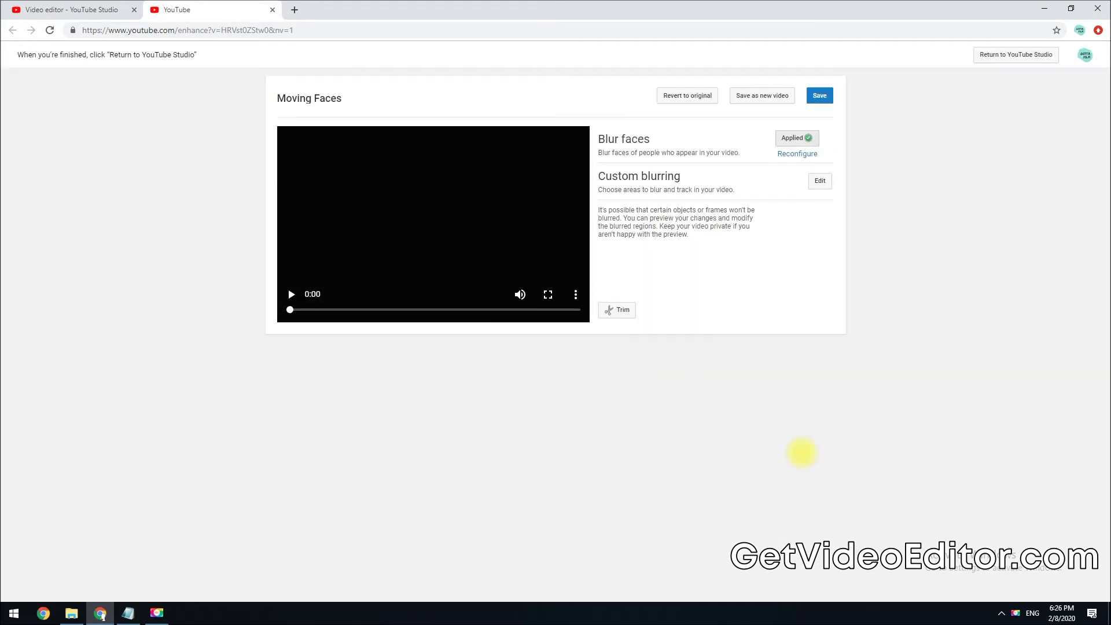
Step: Save the face-blur edit over the current version of Moving Faces
left_click(291, 294)
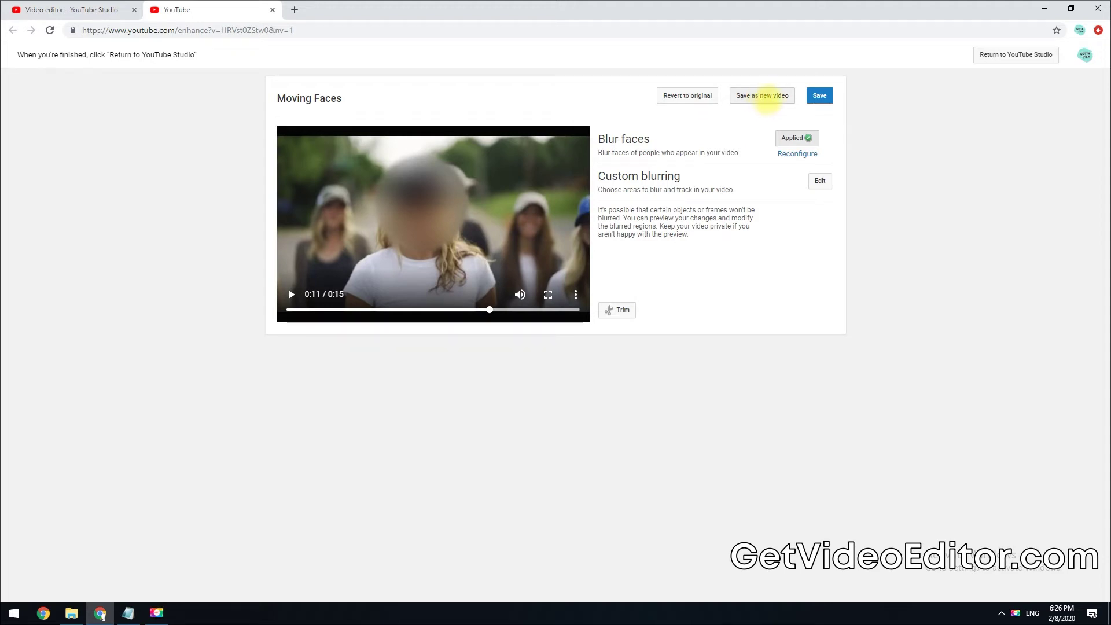
left_click(819, 96)
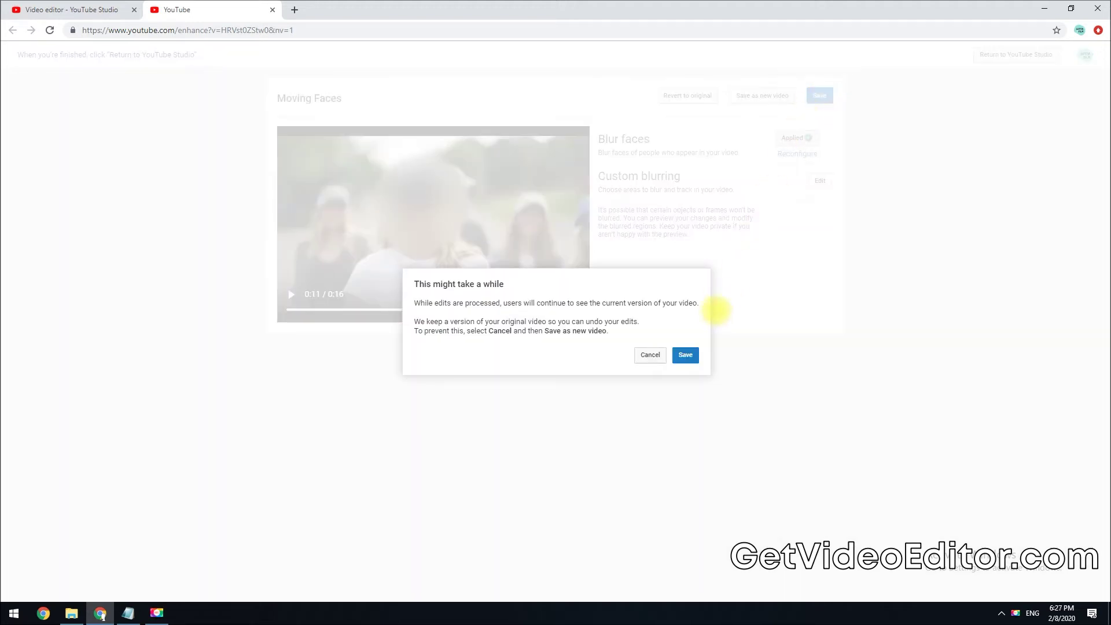
left_click(685, 355)
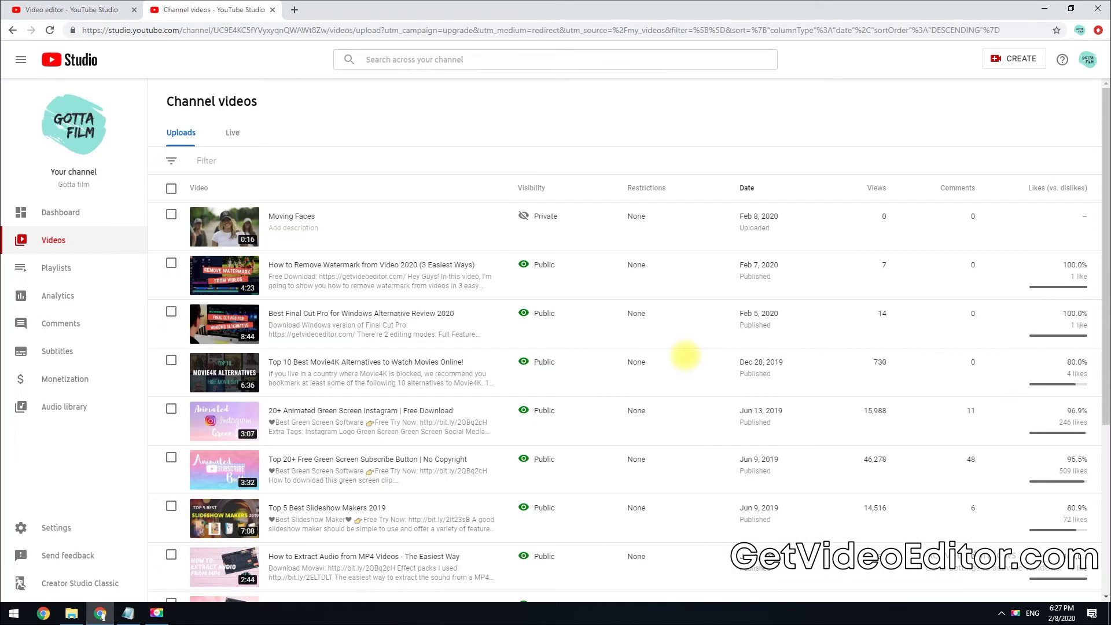
Step: Download Moving Faces.mp4 from its Options menu in Channel videos
mouse_move(363, 226)
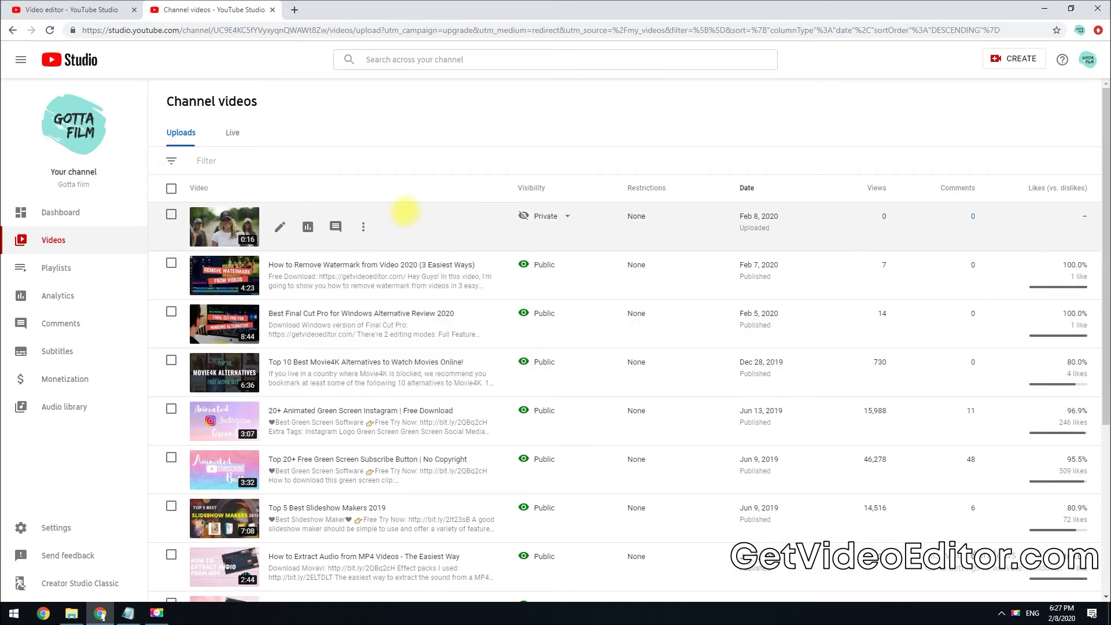
left_click(363, 227)
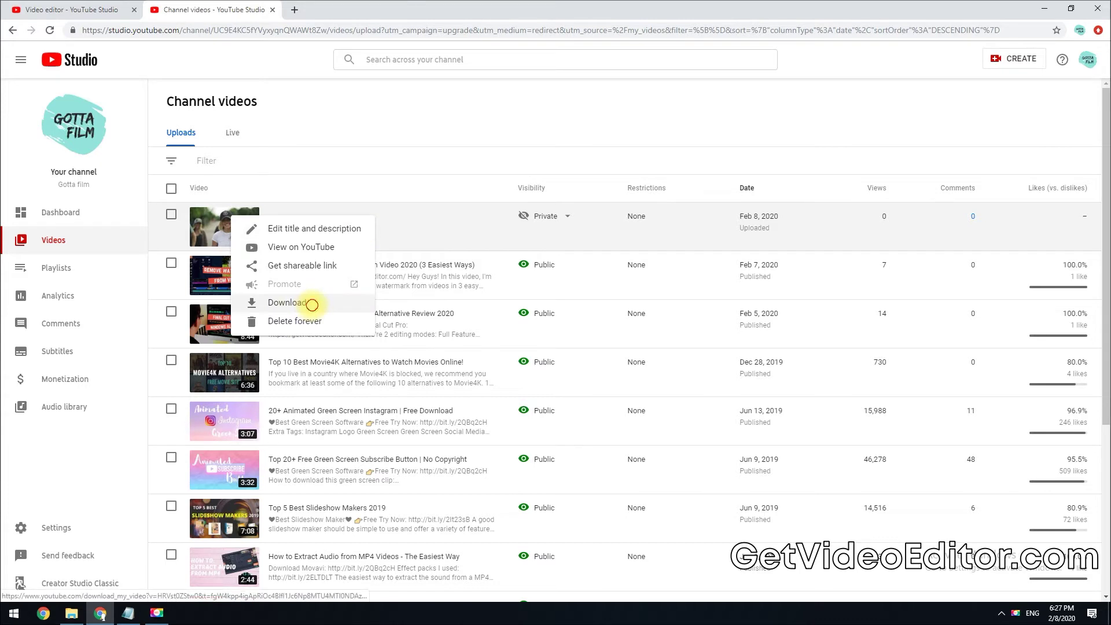
left_click(312, 303)
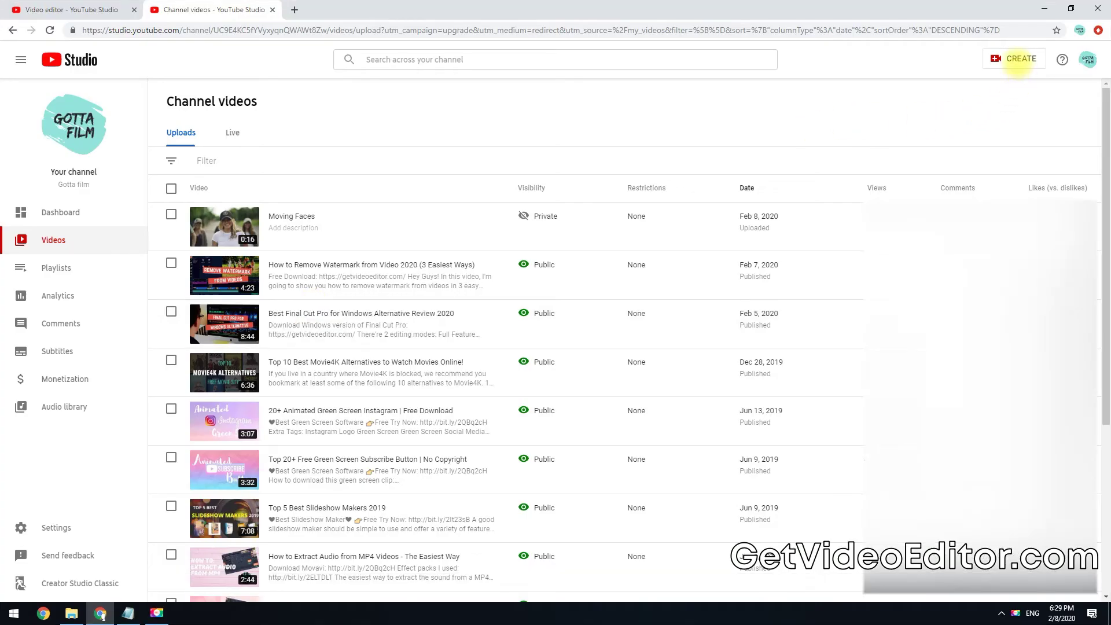
Step: Upload Moving License Plates from the Demo folder via Create > Upload video
left_click(1019, 59)
left_click(1001, 80)
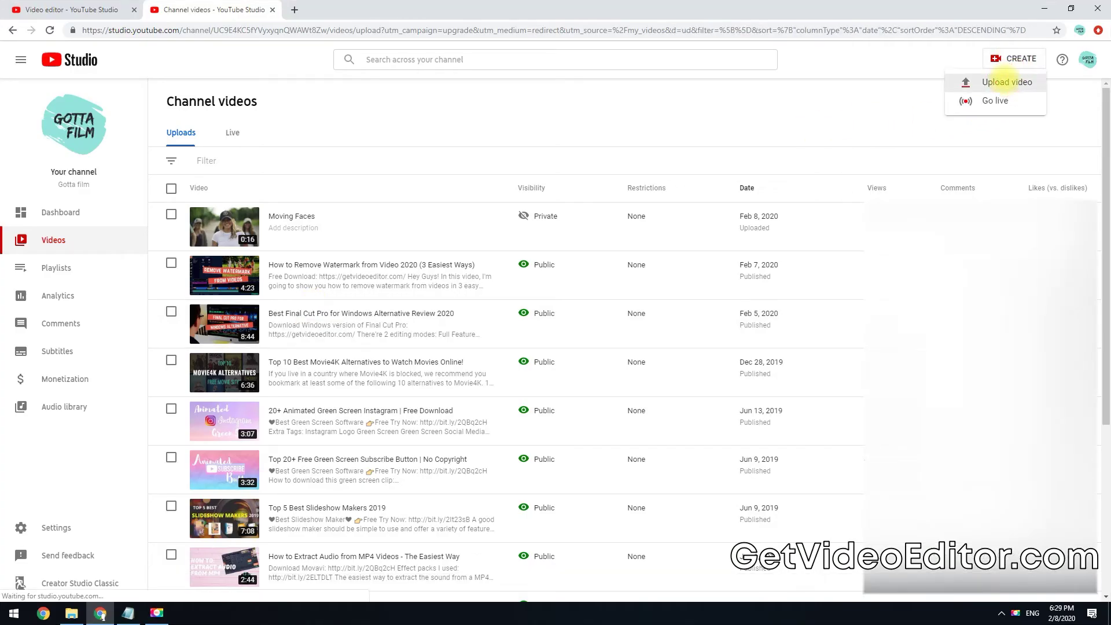
left_click(72, 613)
left_click(873, 246)
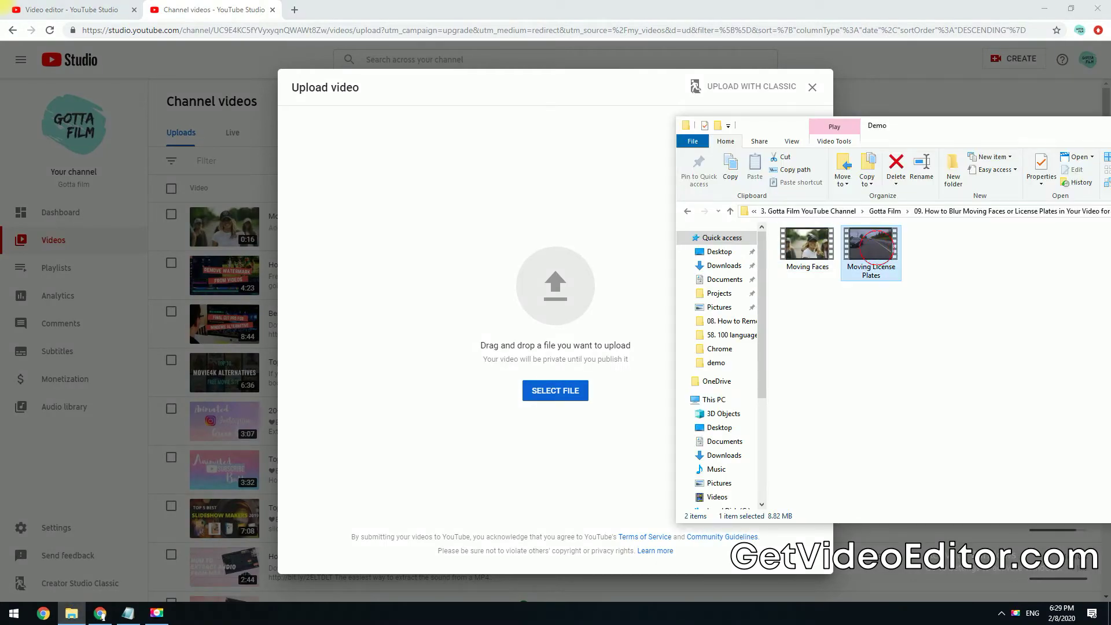
left_click_drag(870, 249, 556, 287)
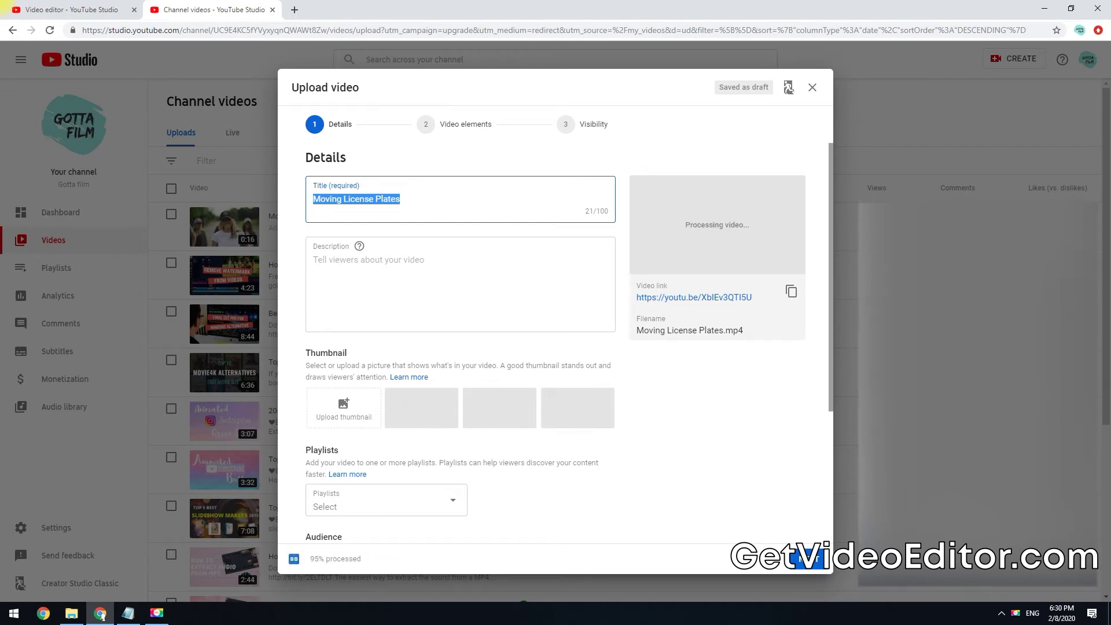
Step: Advance through details and visibility, keeping the video Private, and finish
left_click(808, 558)
left_click(808, 558)
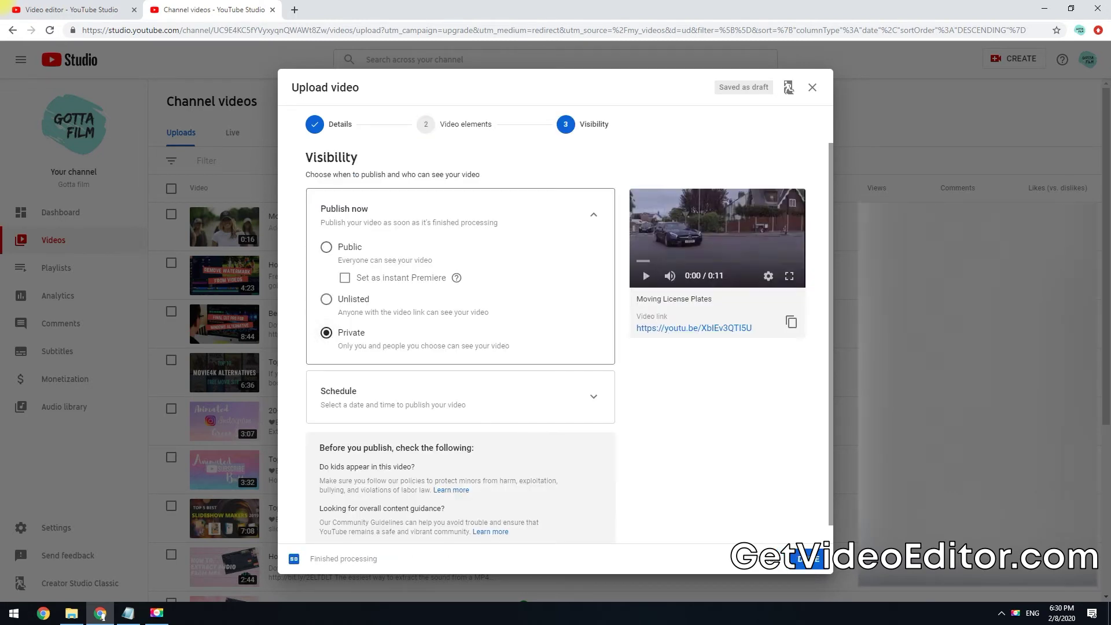
left_click(808, 558)
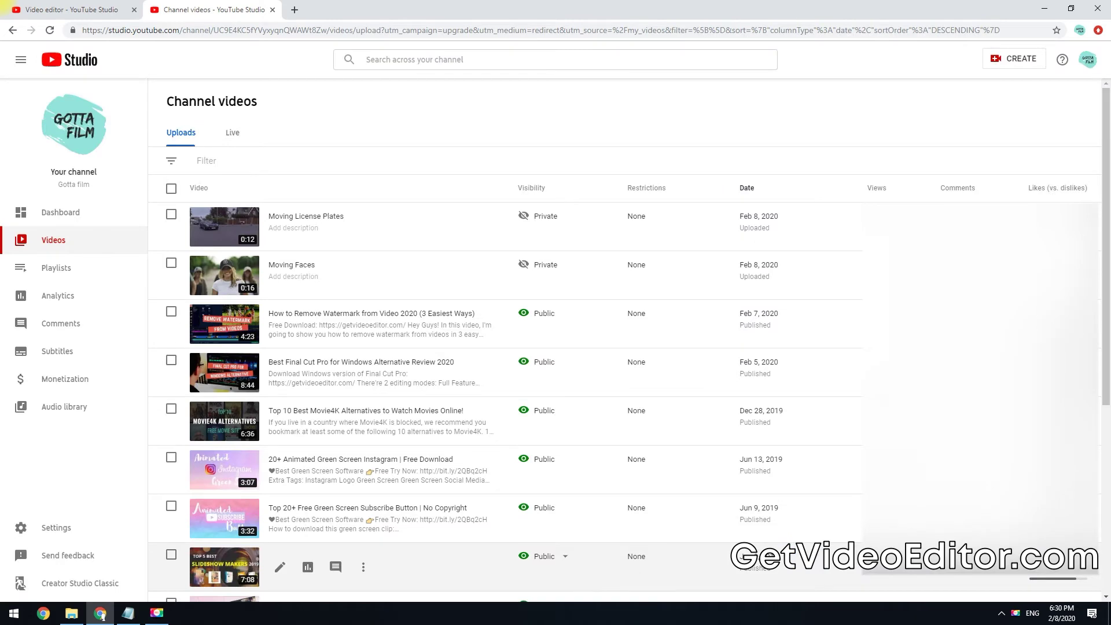
Step: Open Moving License Plates in the video editor and launch the Custom blurring editor
mouse_move(280, 226)
left_click(282, 227)
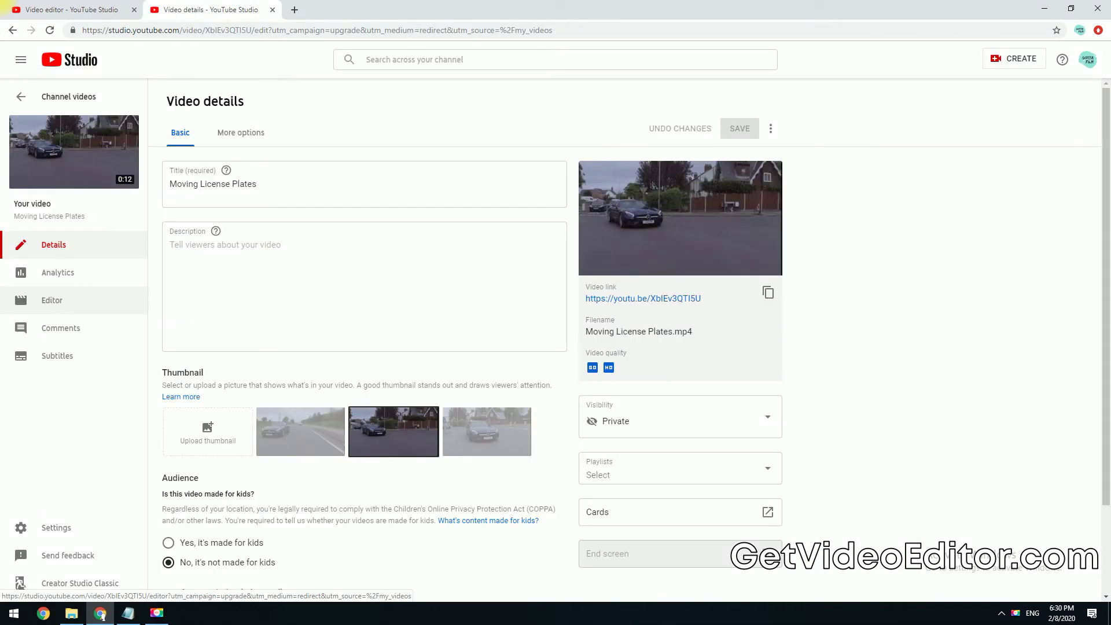
left_click(52, 299)
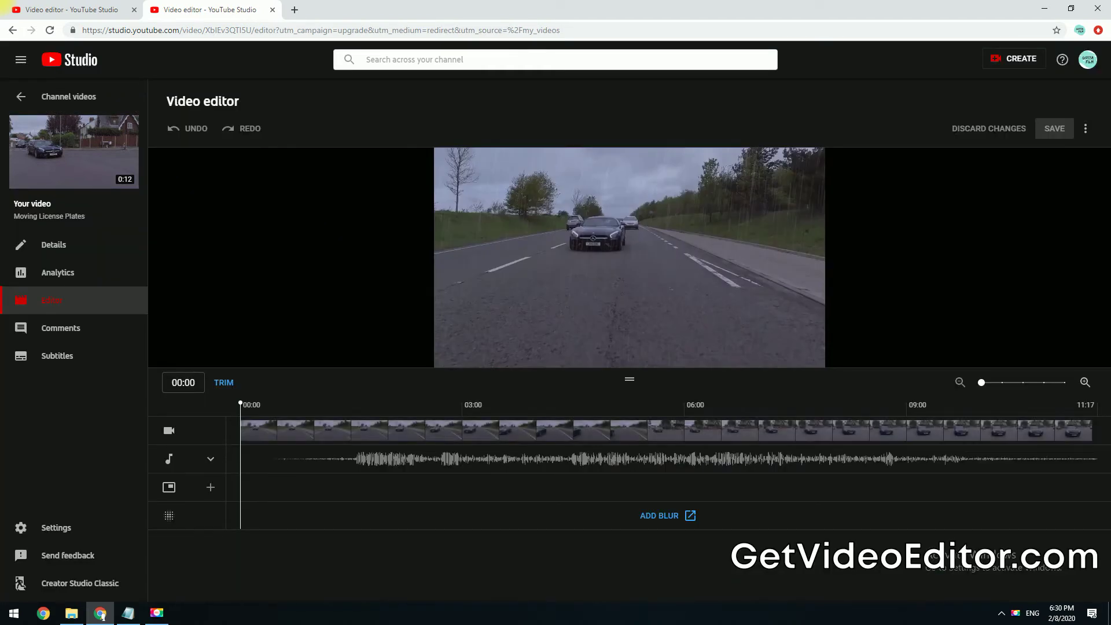
left_click(671, 515)
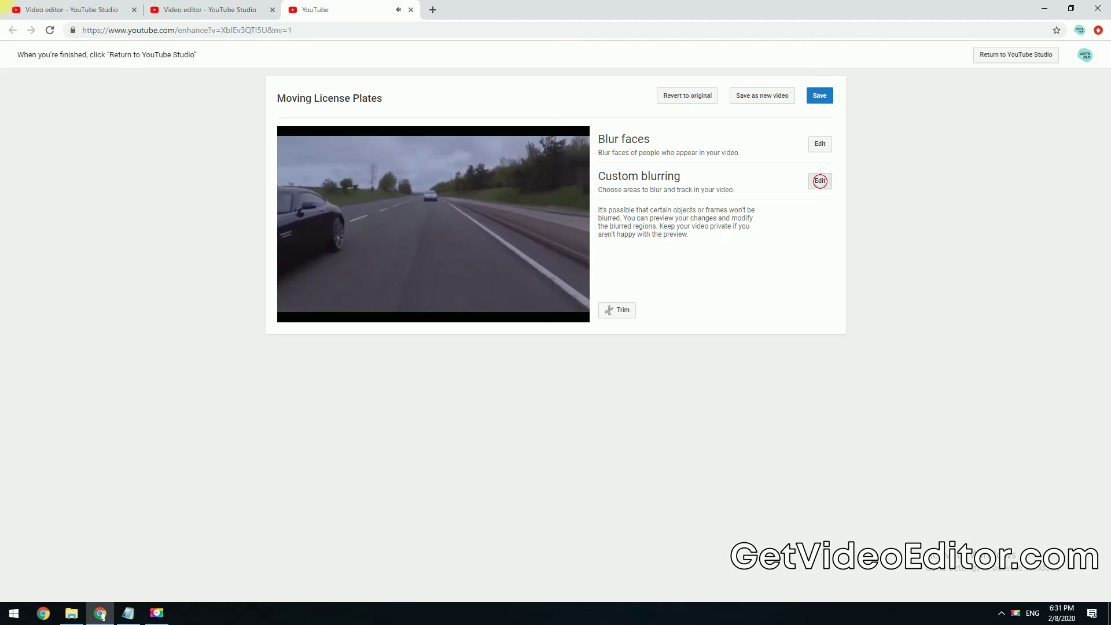
left_click(820, 180)
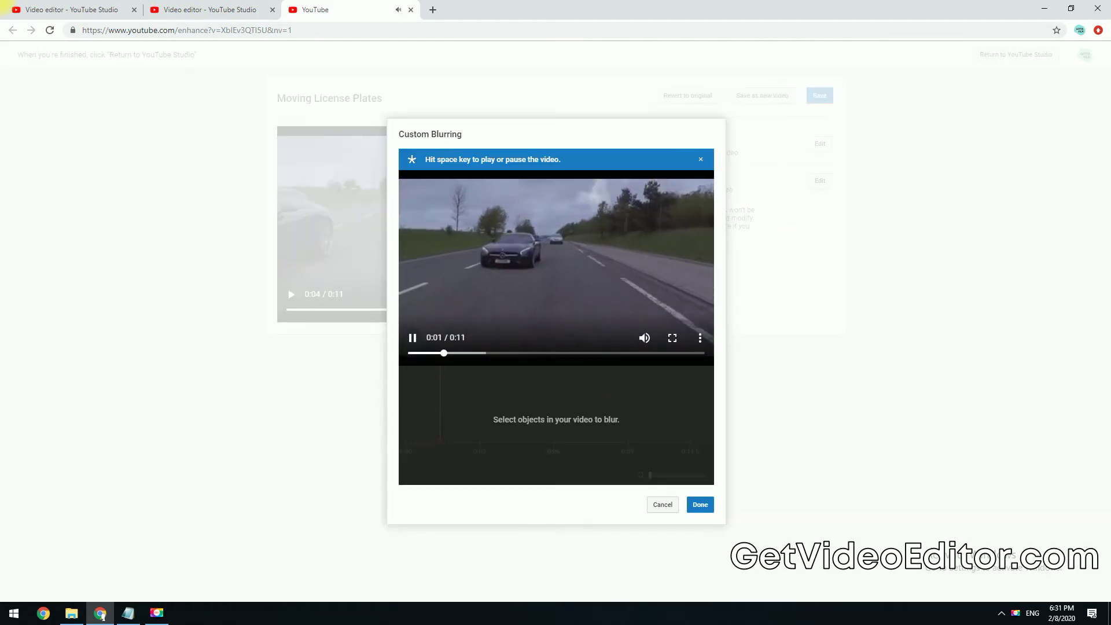
Step: Rewind to the start, blur the lead car's plate and shorten its timeline clip
key("space")
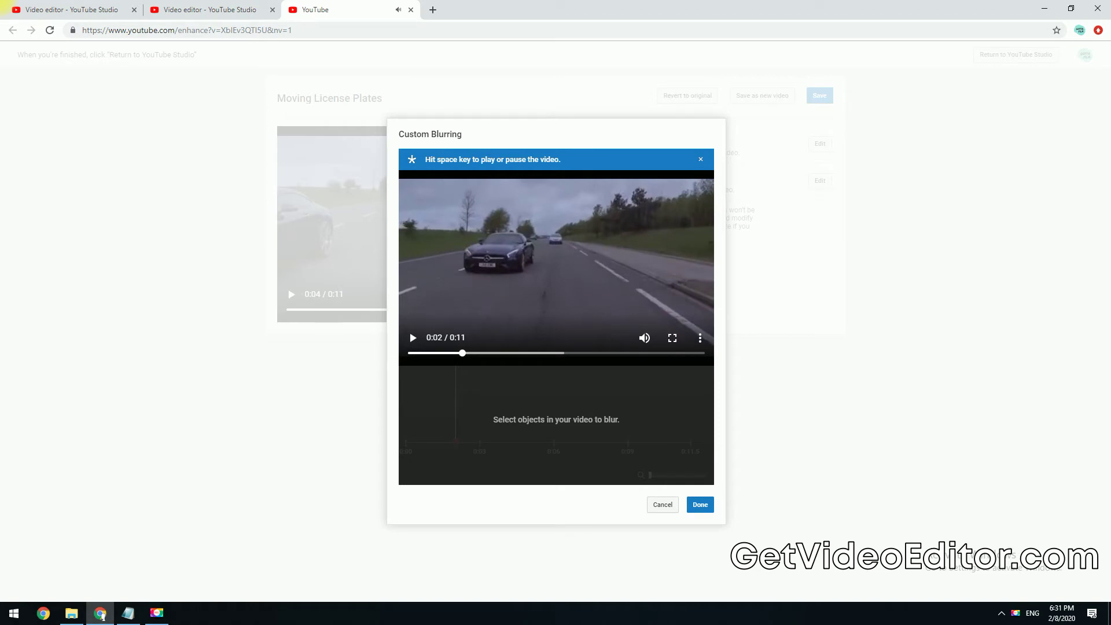
key("Left")
key("Left")
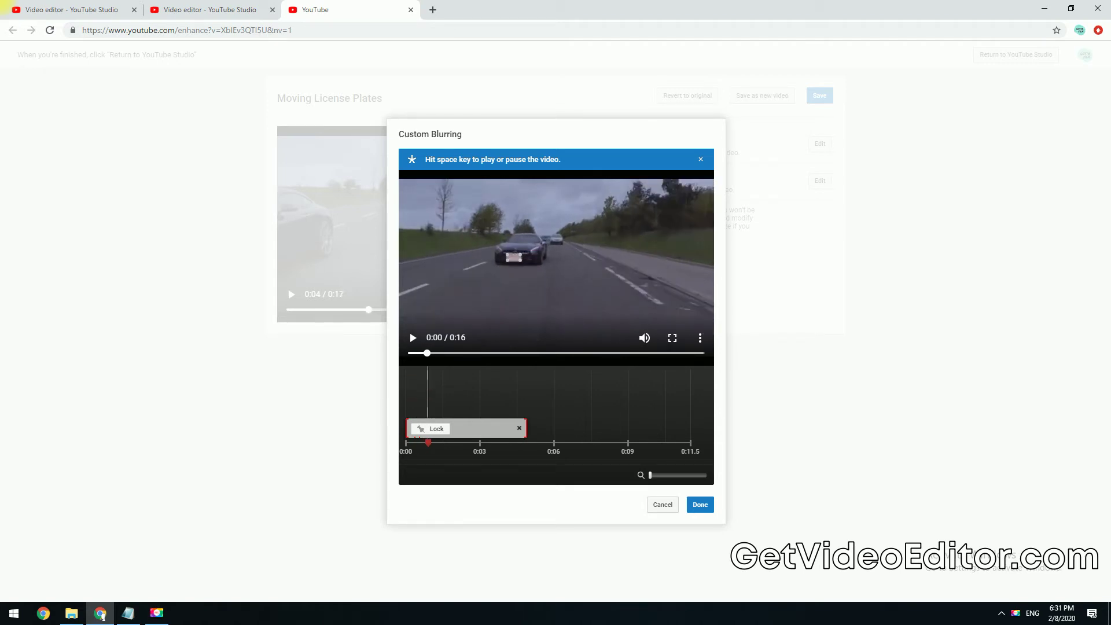
left_click(428, 396)
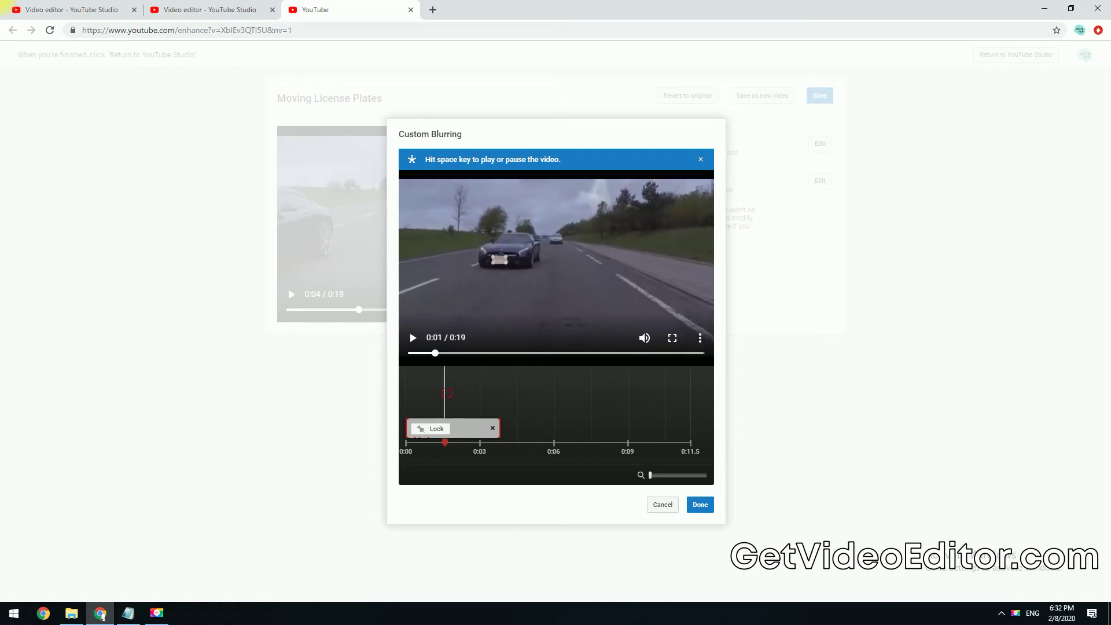
Step: Step forward frame by frame, nudging the blur box down and right onto the plate
key("period")
key("period")
key("period")
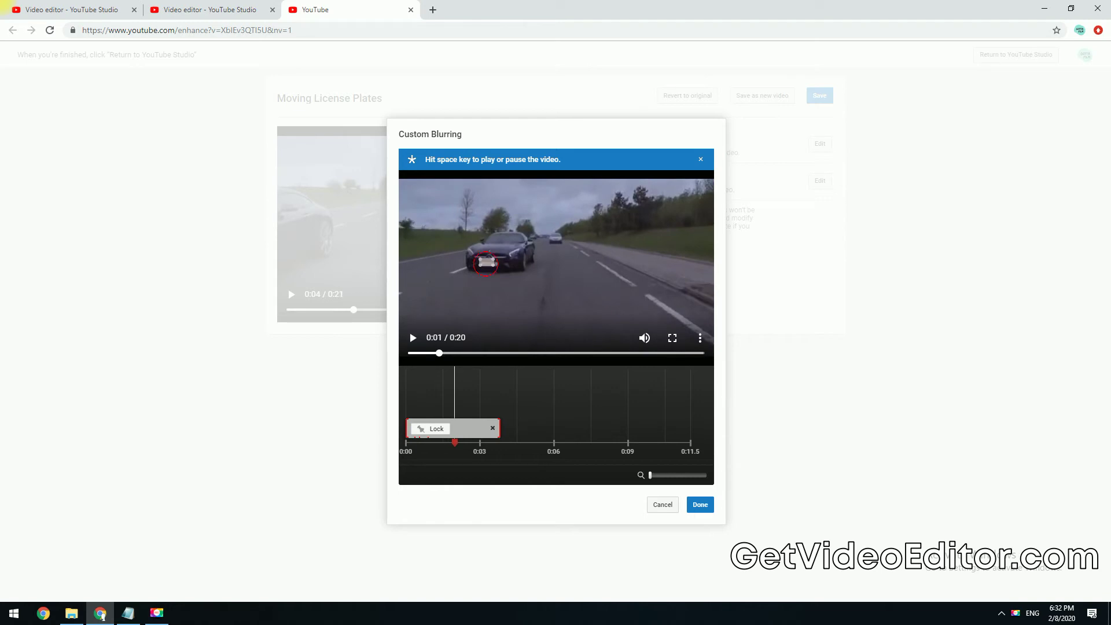
key("period")
key("period")
key("period")
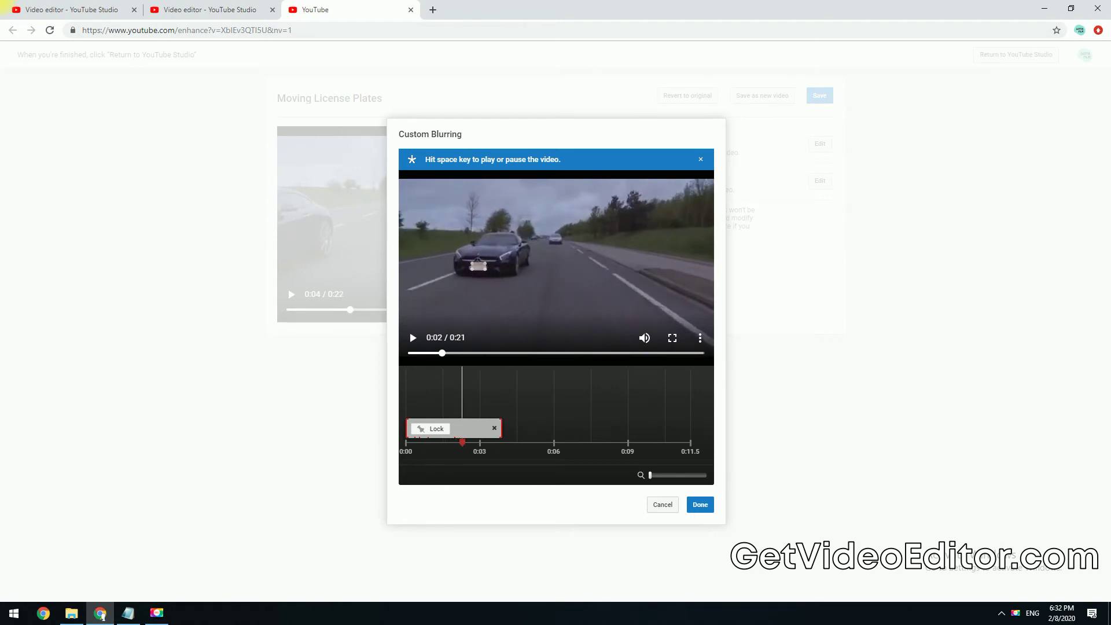
left_click_drag(478, 267, 477, 268)
key("period")
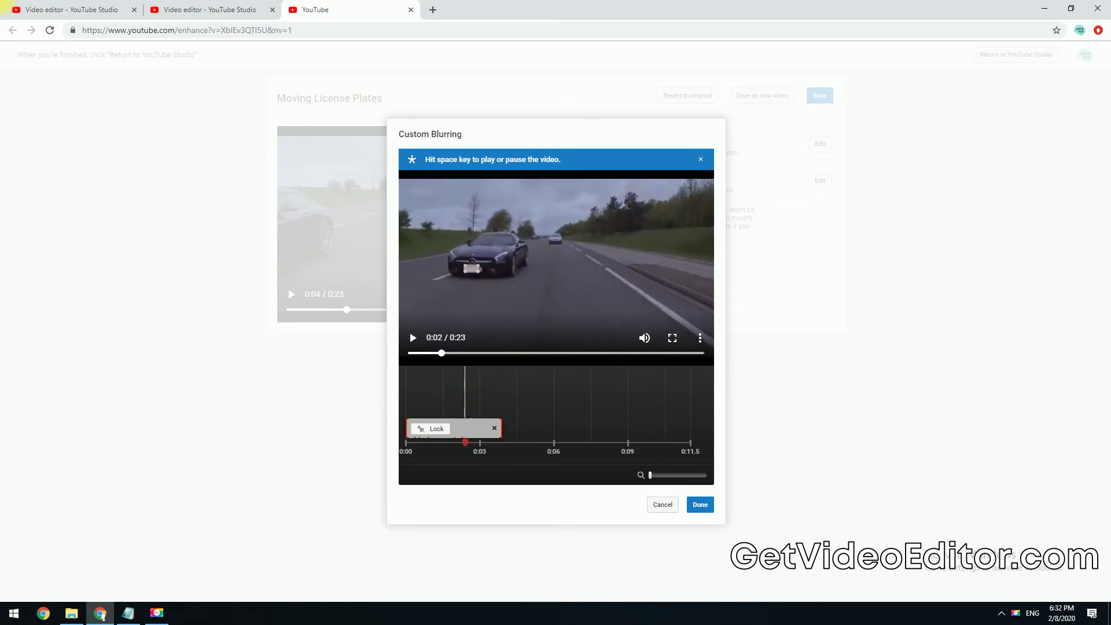
left_click_drag(478, 267, 480, 268)
key("period")
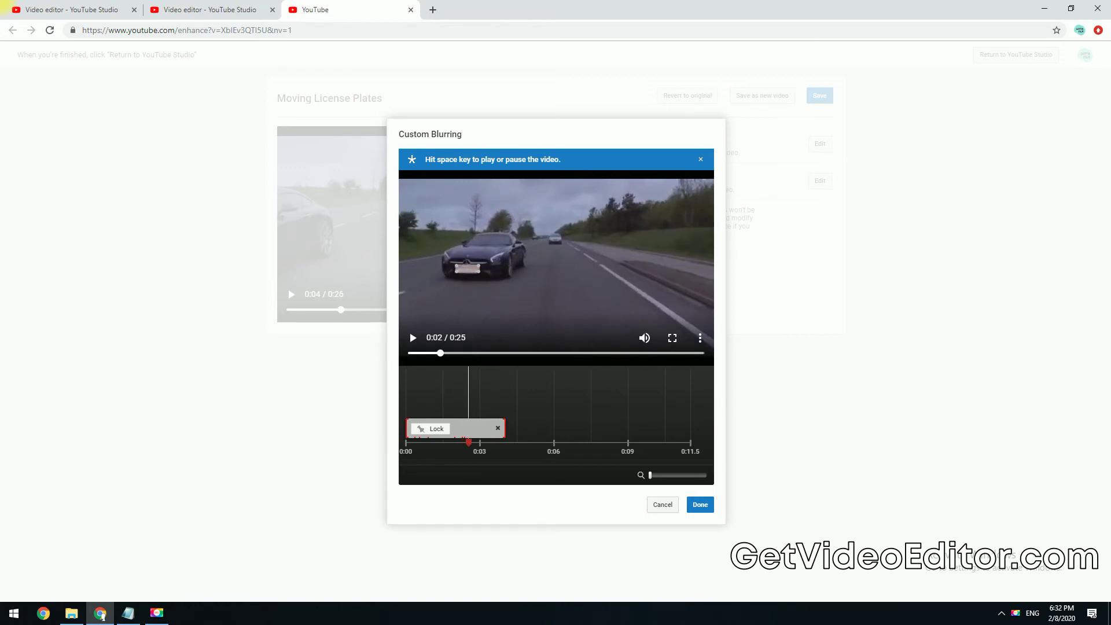
key("period")
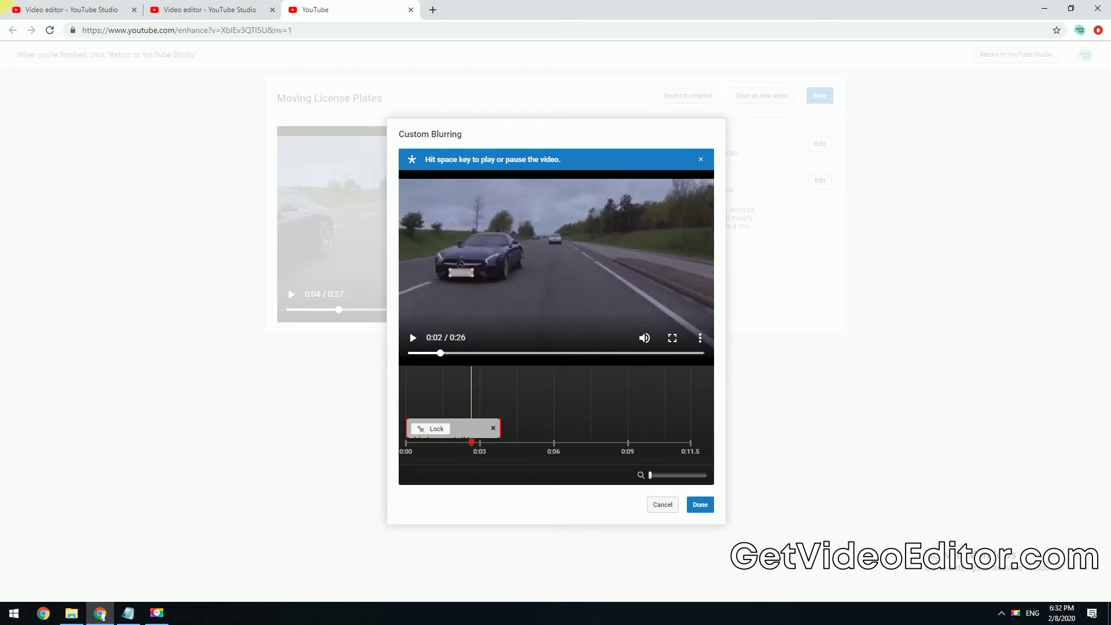
key("period")
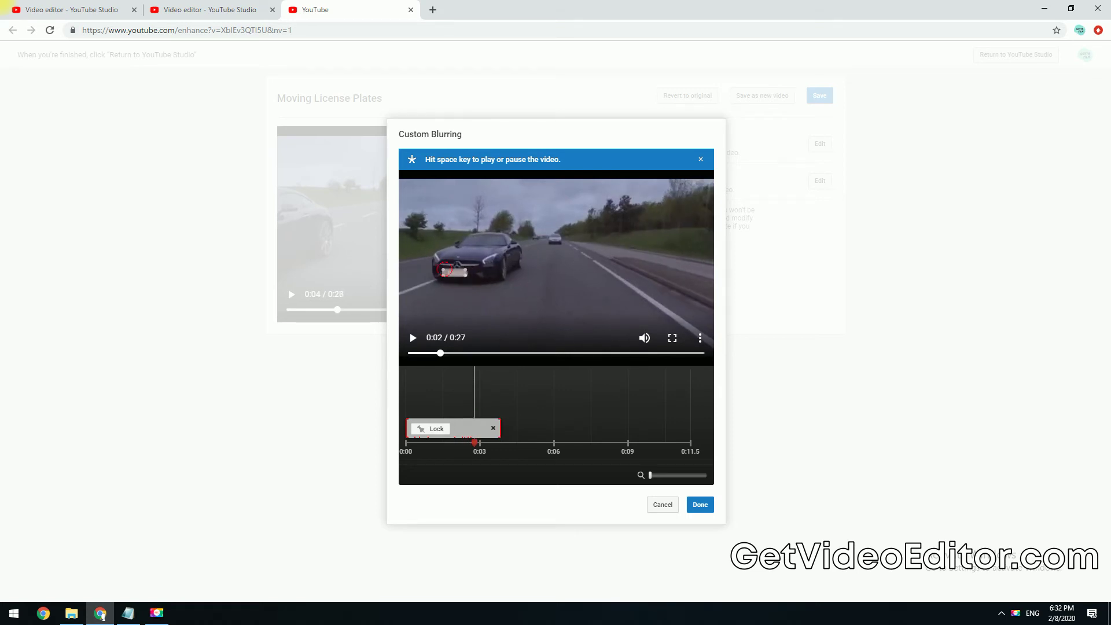
Step: Keep repositioning the blur box over the plate through about 0:03, then play briefly
left_click_drag(444, 270, 446, 270)
key("period")
left_click_drag(447, 274, 448, 277)
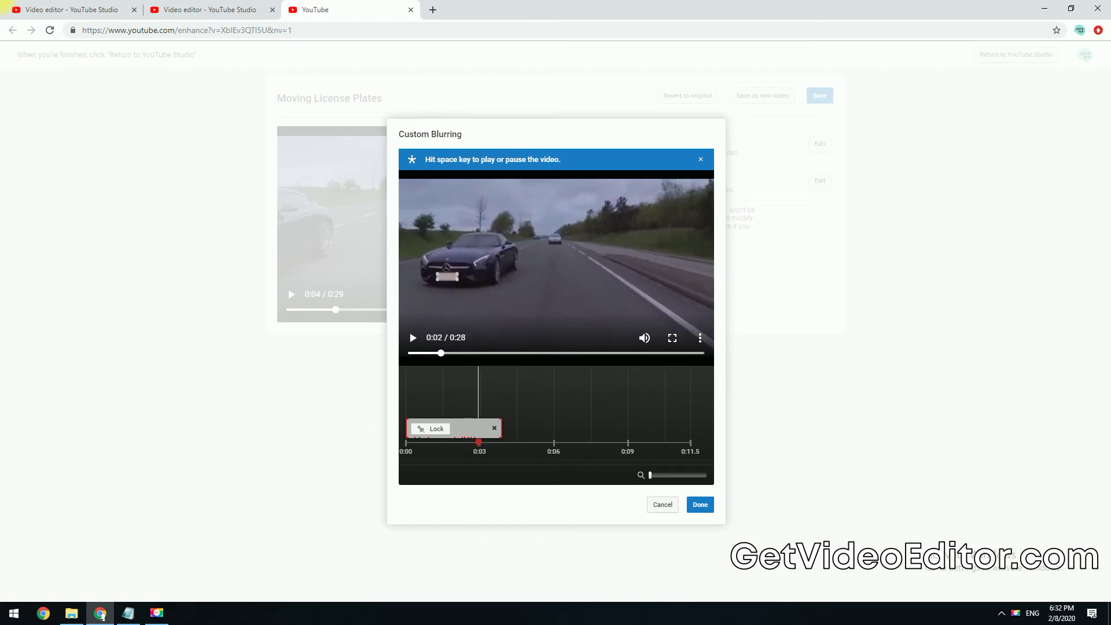
key("period")
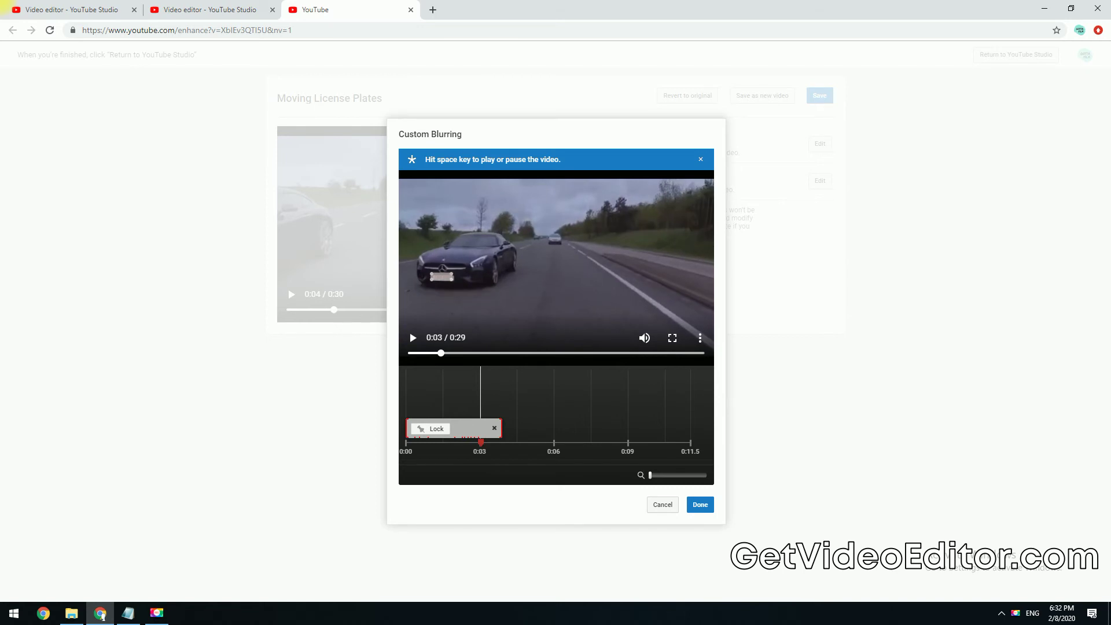
key("period")
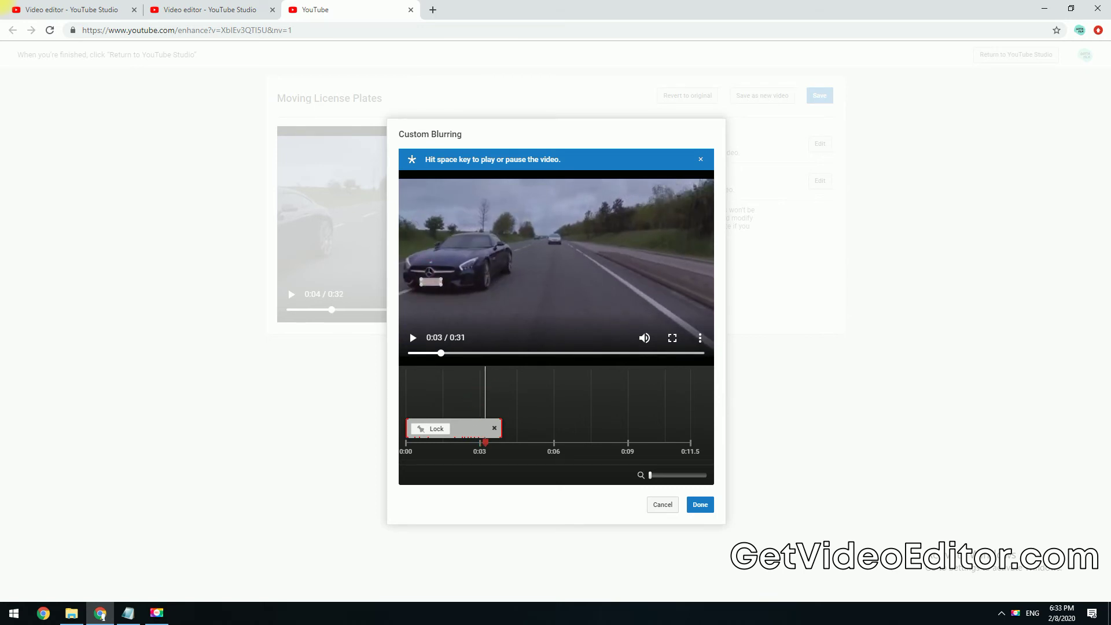
key("period")
key("period")
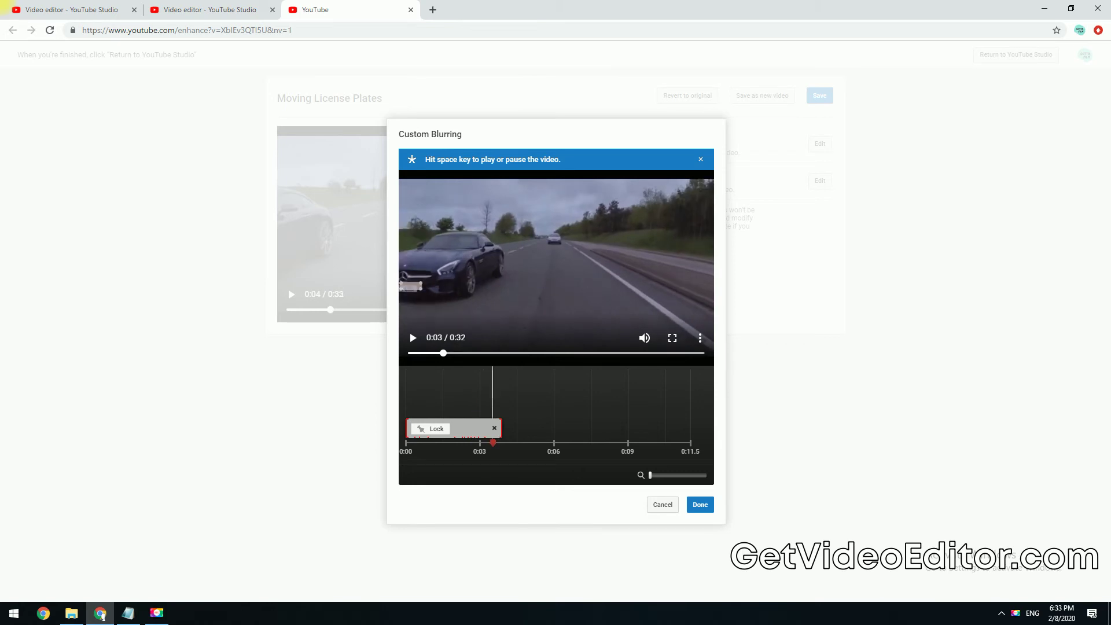
key("period")
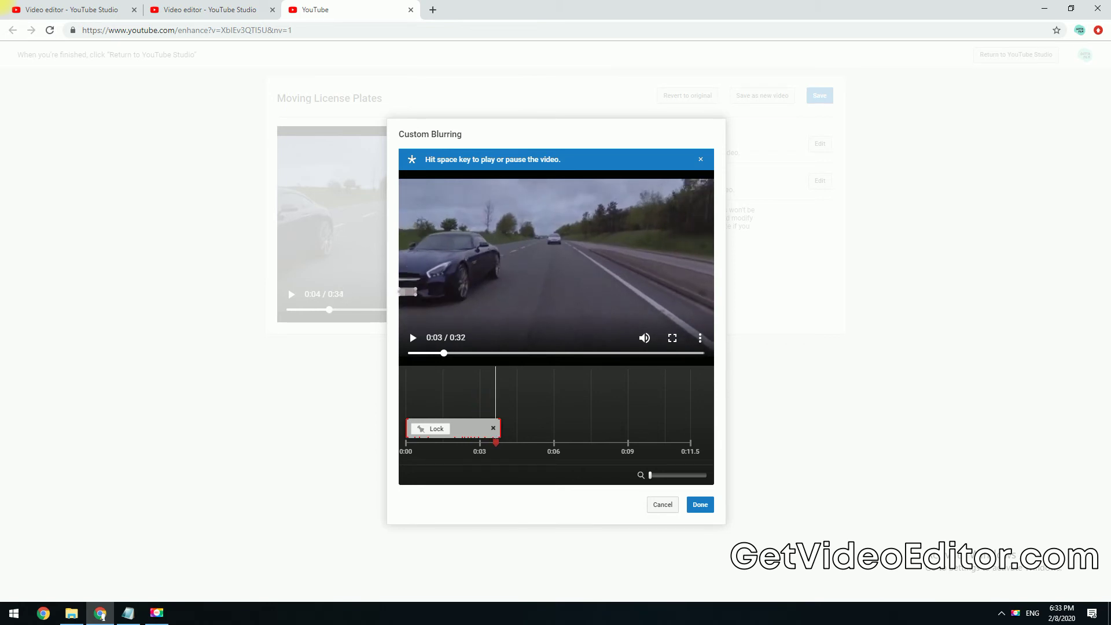
key("period")
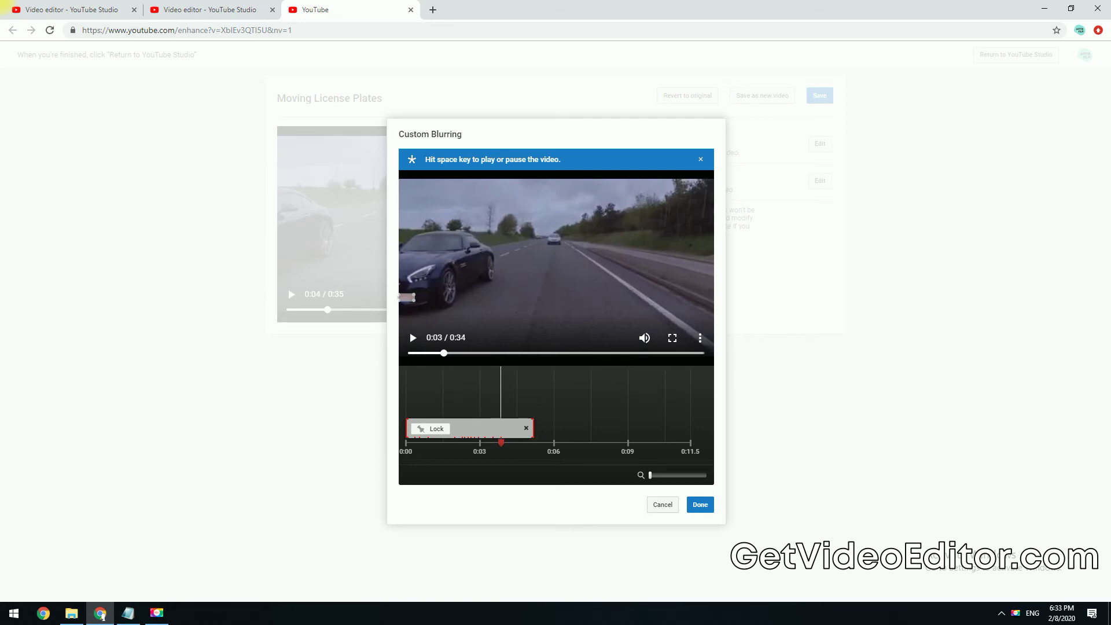
key("space")
key("space")
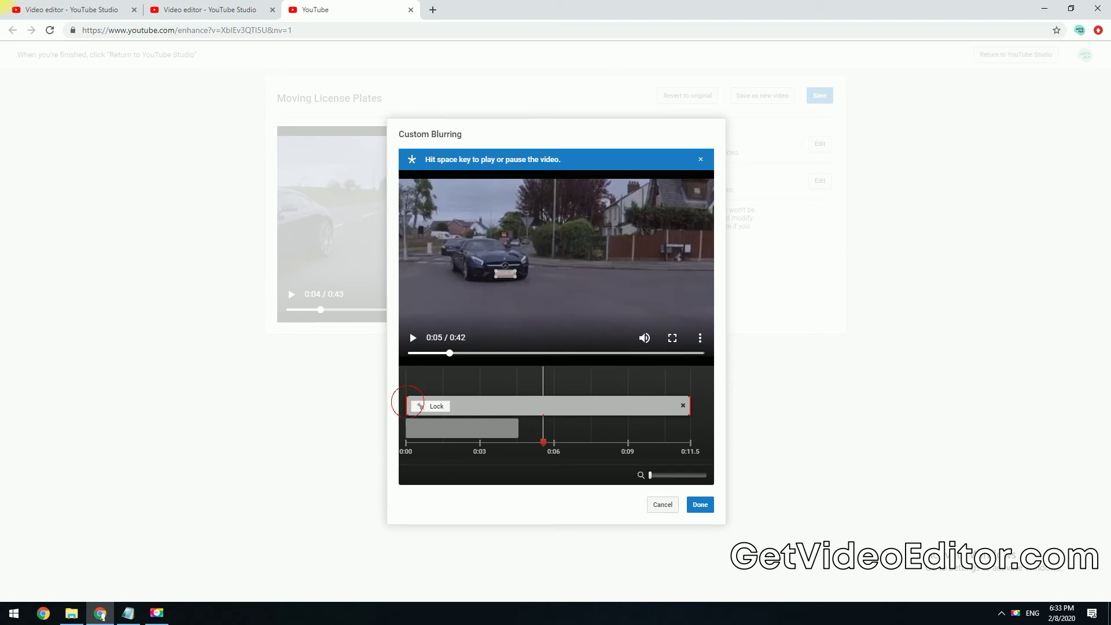
Step: Drag the second plate blur's clip so it starts near 0:06
left_click_drag(407, 405, 543, 405)
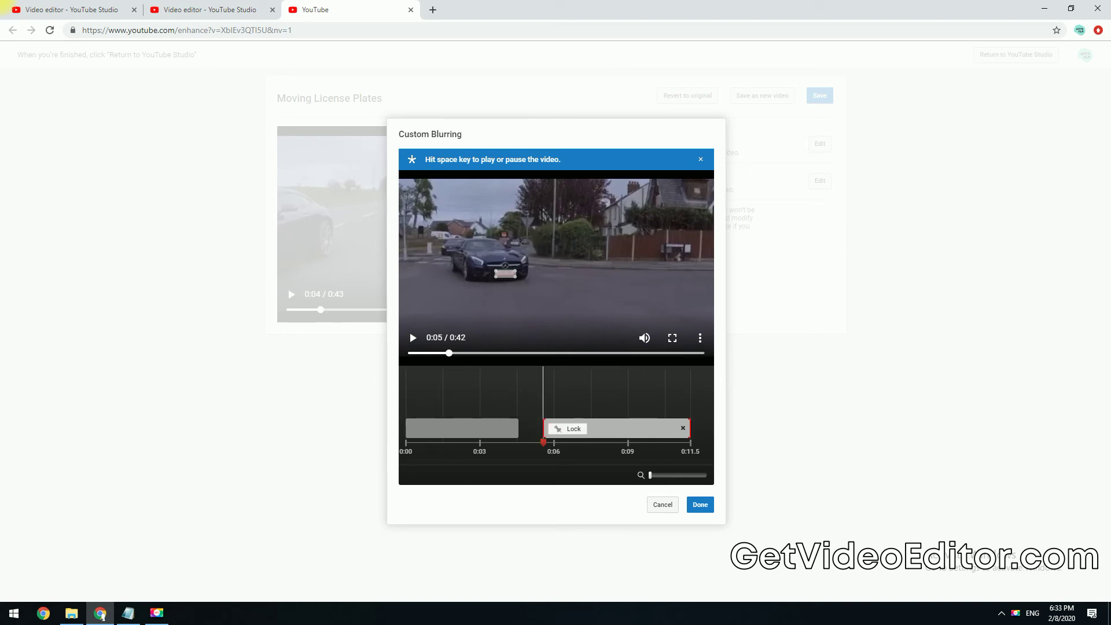
Step: Step forward frame by frame to the end, checking the blur stays on the plate
key("Right")
key("Right")
key("Right")
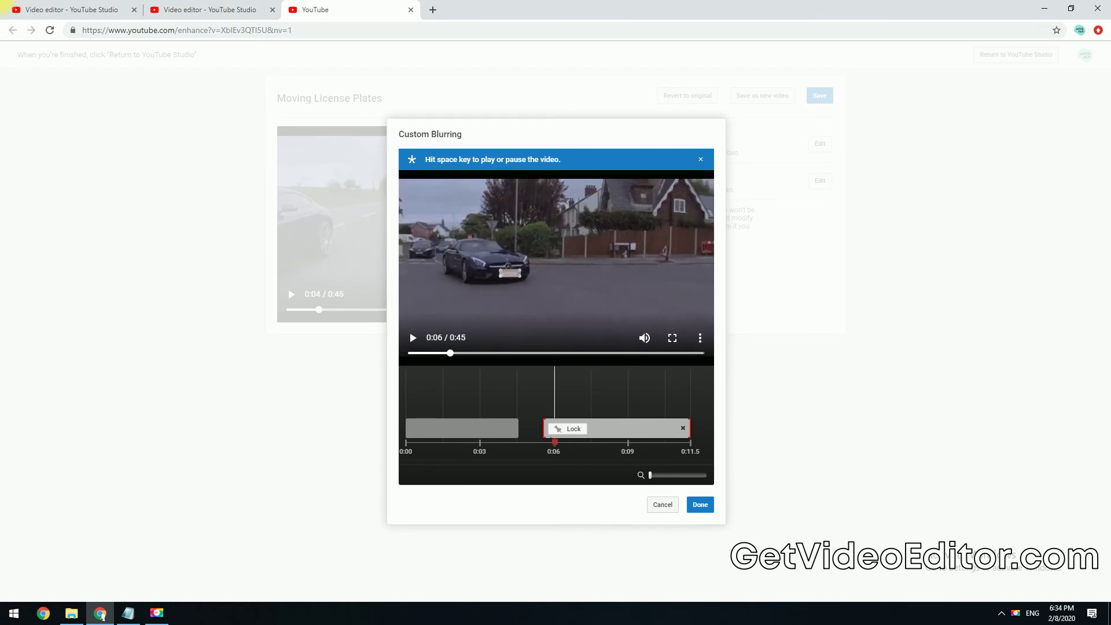
key("Right")
key("Right")
key("Right")
key("Right")
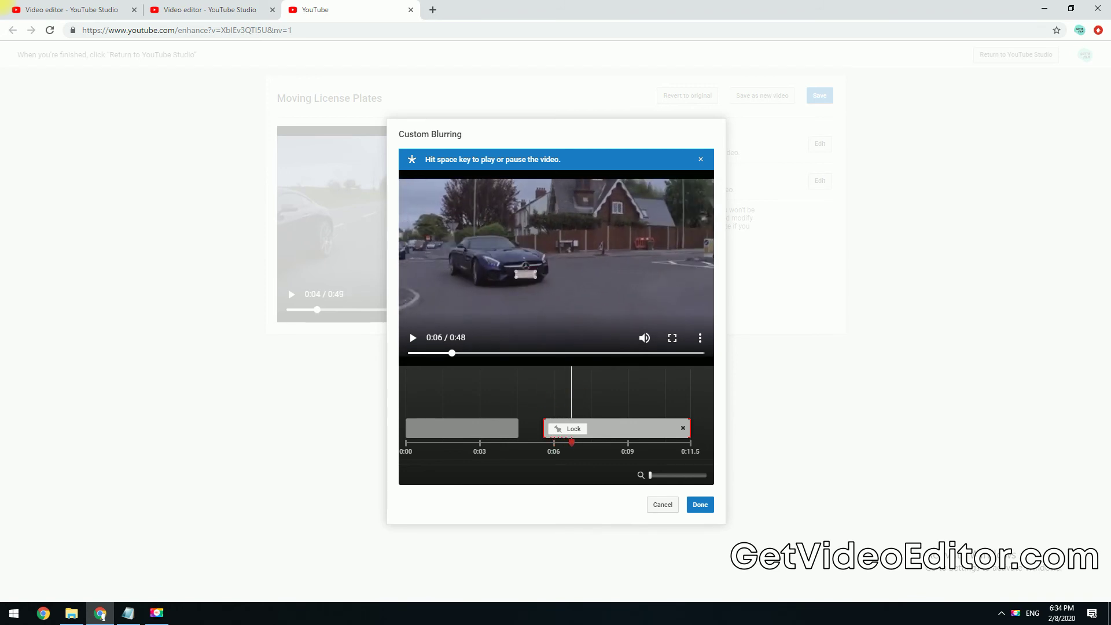
key("Right")
key("Right")
key("Right")
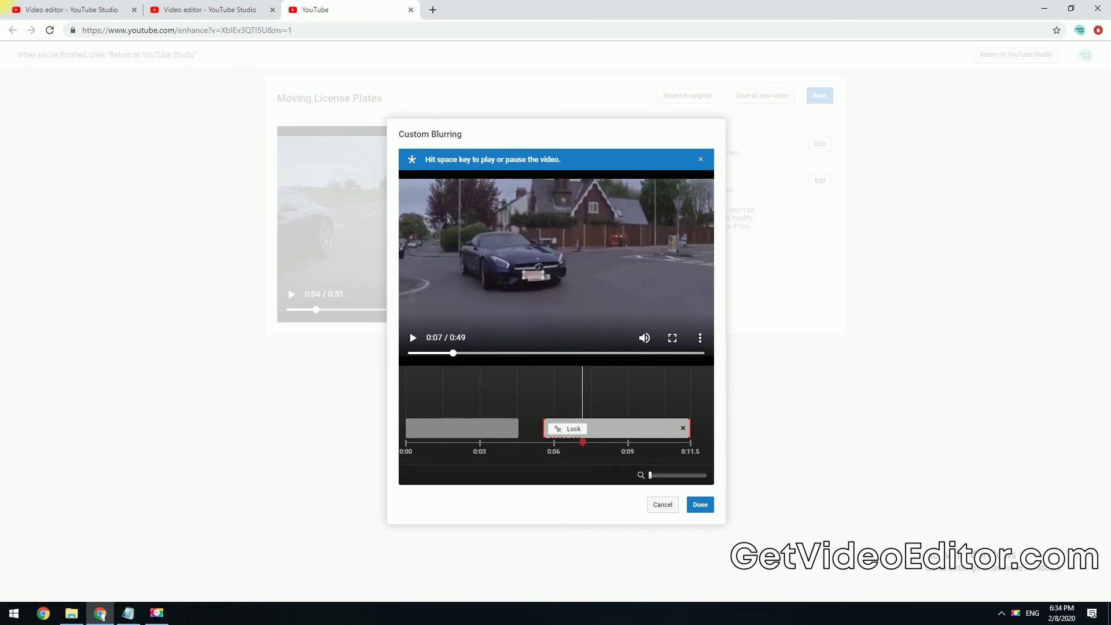
key("Right")
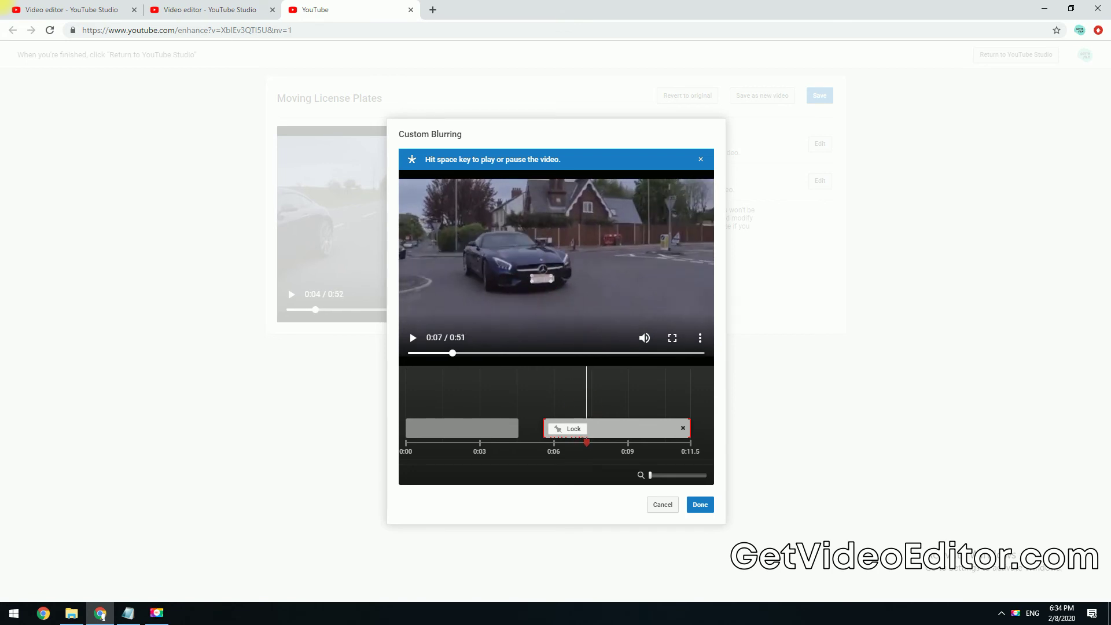
key("Right")
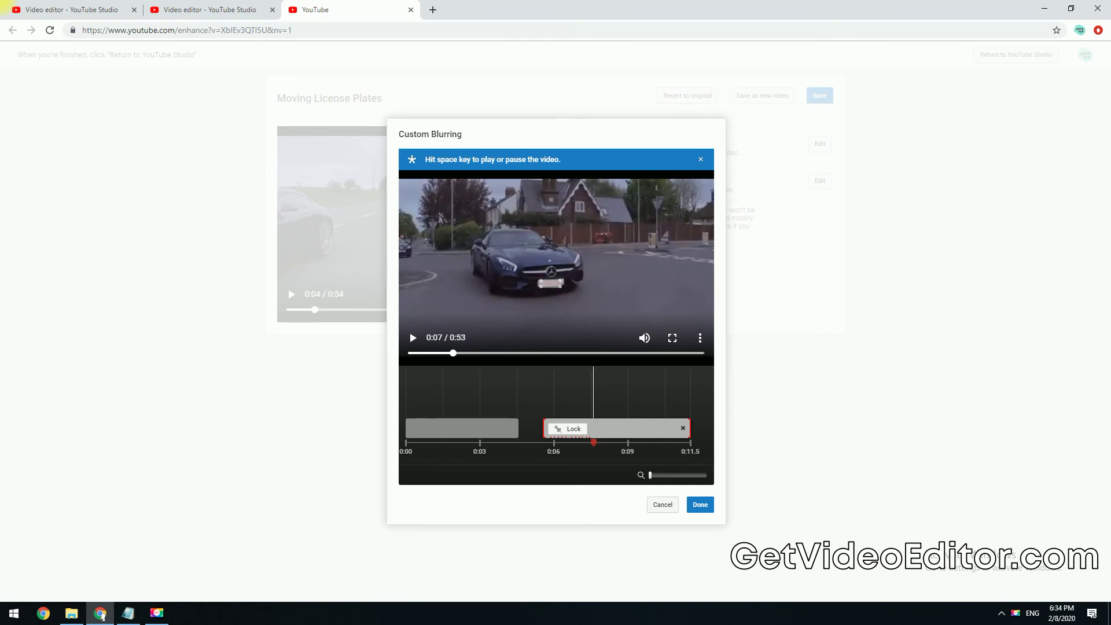
key("Right")
key("Right")
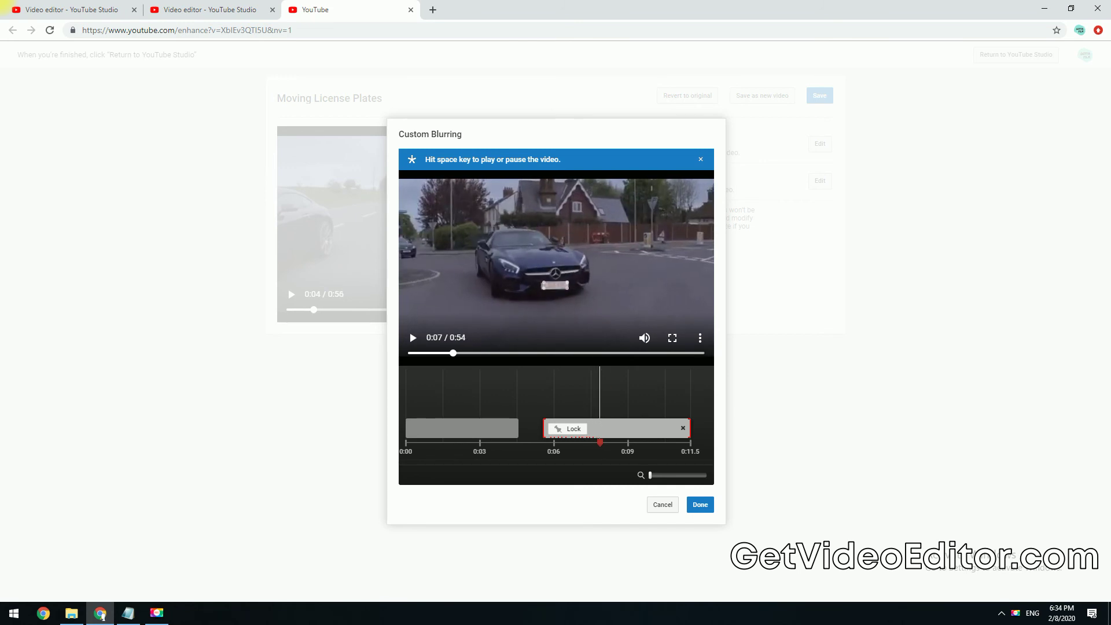
key("Right")
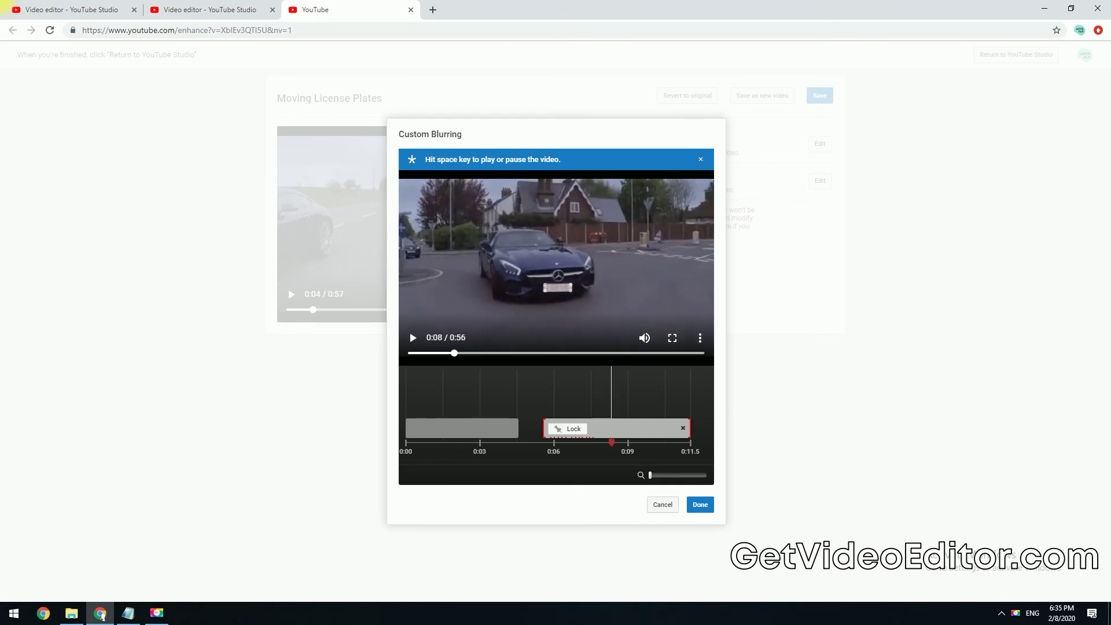
key("Right")
key("Right")
key("Right")
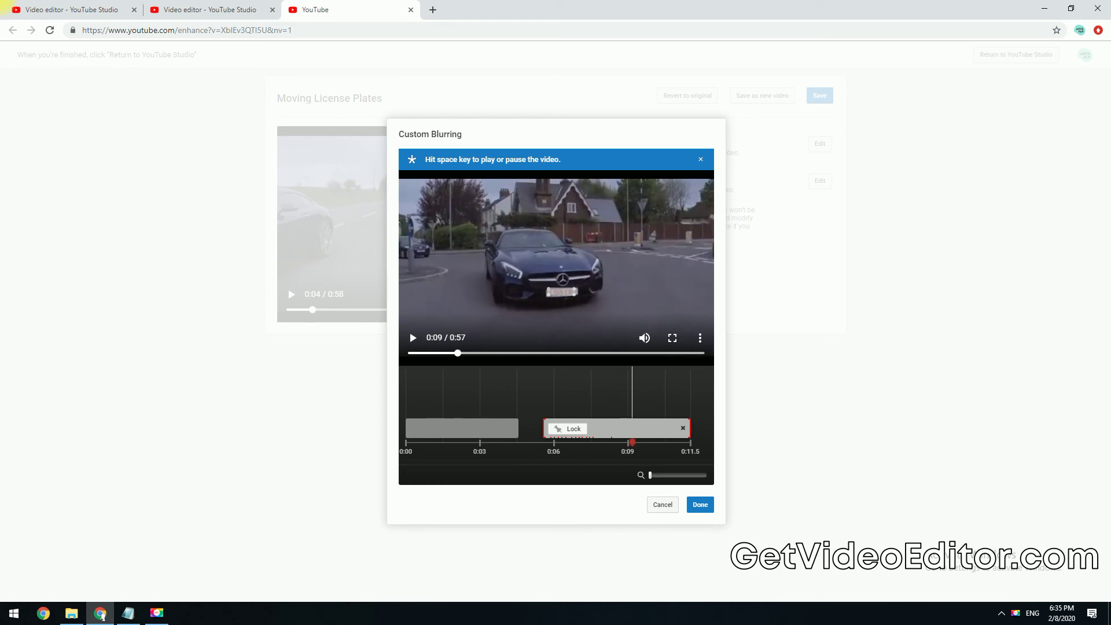
key("Right")
key("Right")
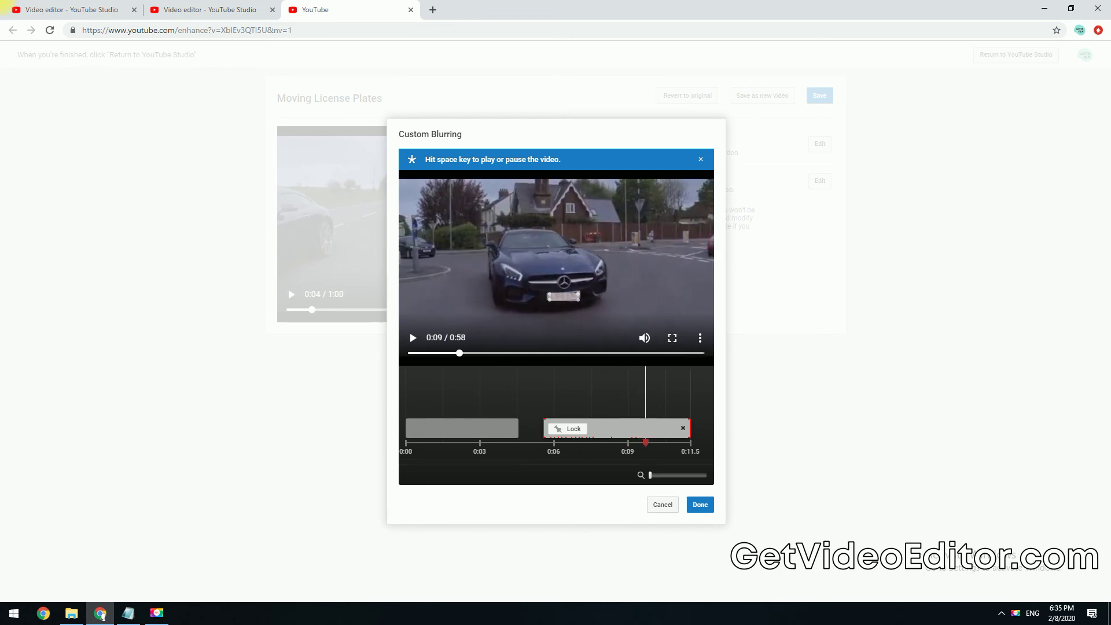
key("Right")
key("Right")
key("Right")
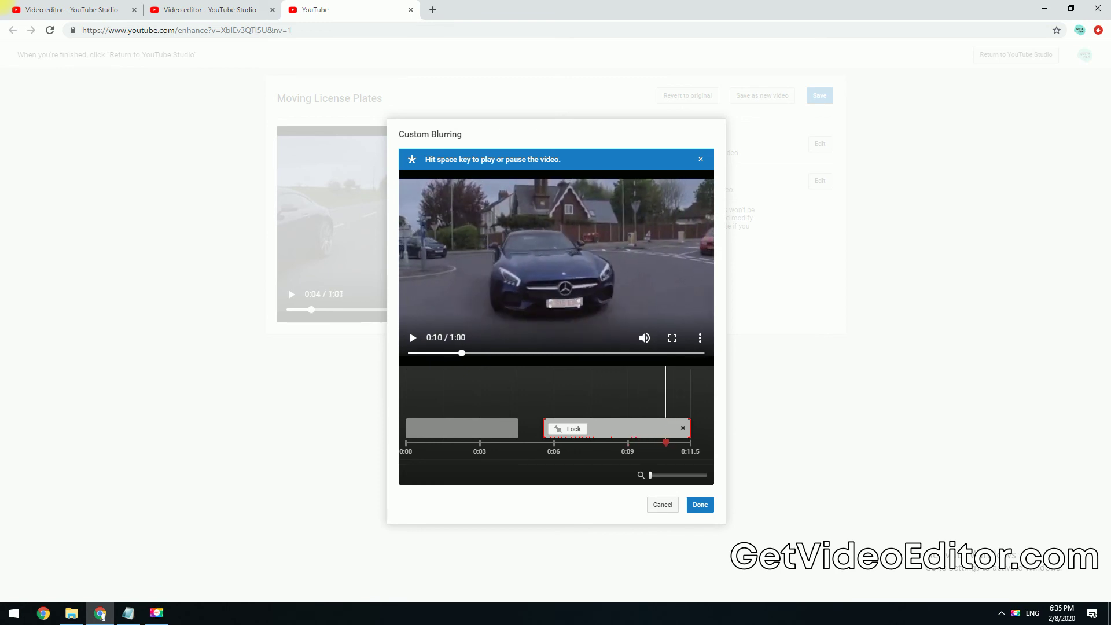
Step: Replay the video from the beginning and apply the plate blurring
key("Home")
key("space")
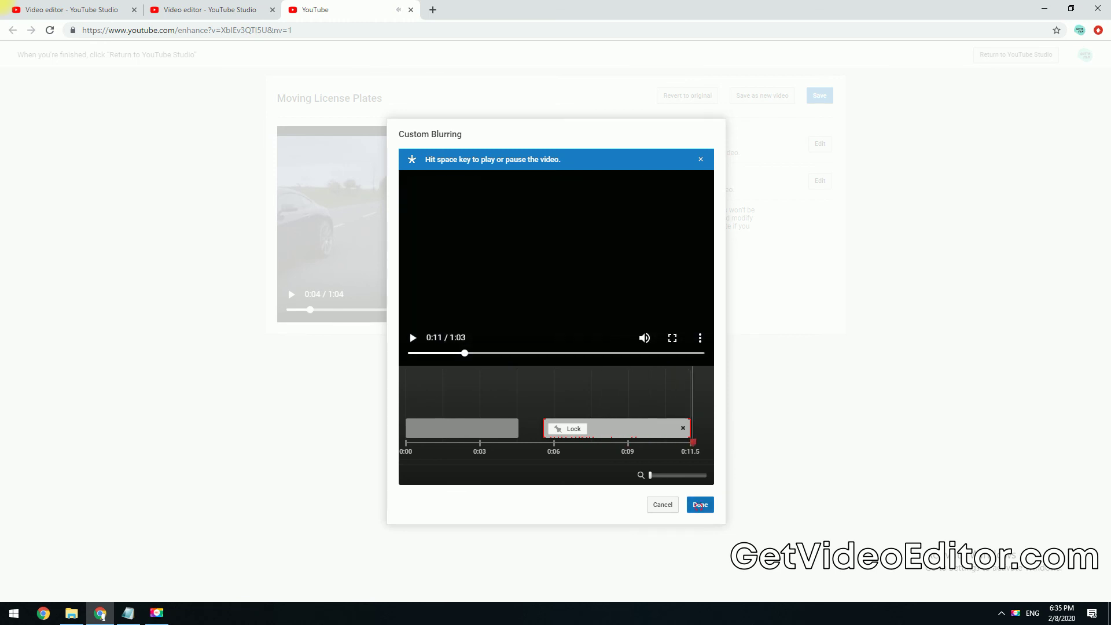
left_click(699, 505)
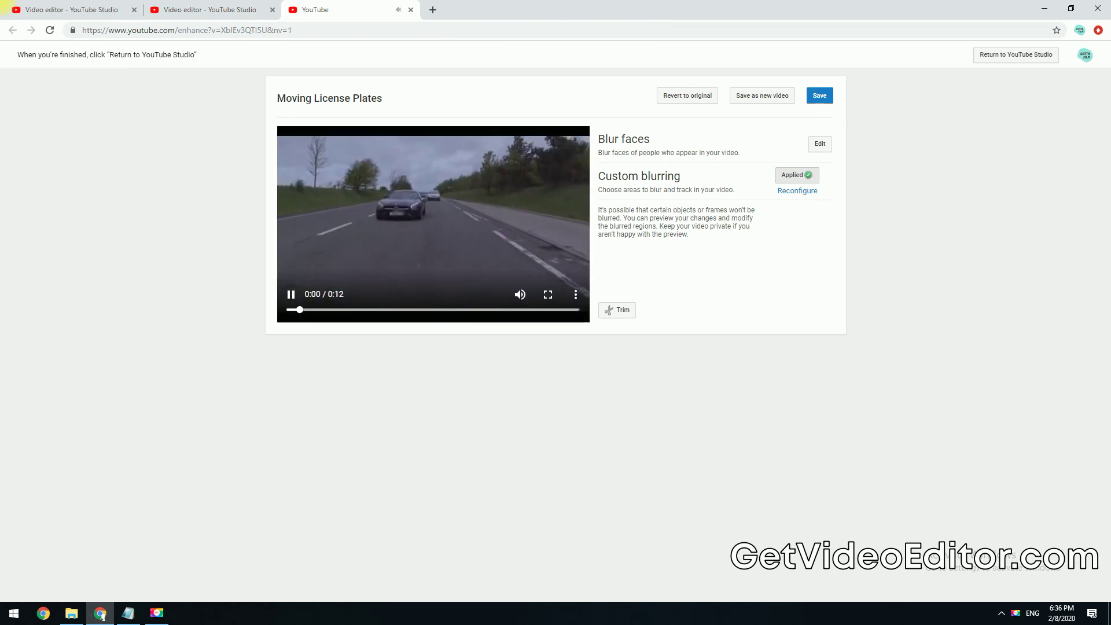